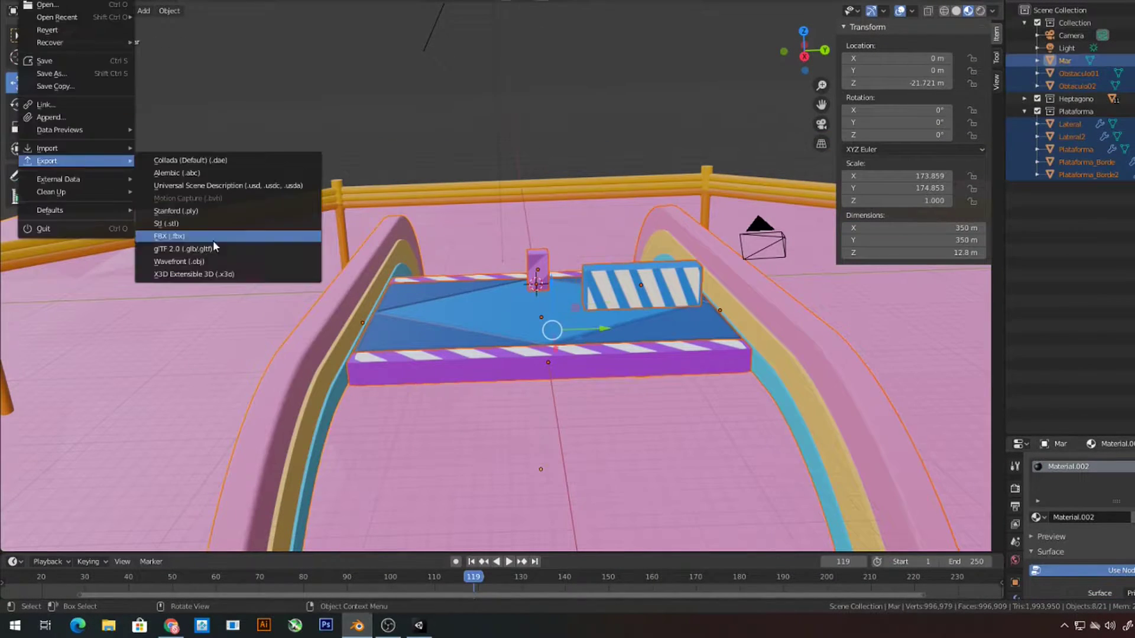
- Export the selected level pieces as FALLGUYS_export.fbx into Fallguys/Assets, with only Armature, Mesh and Other object types
click(213, 240)
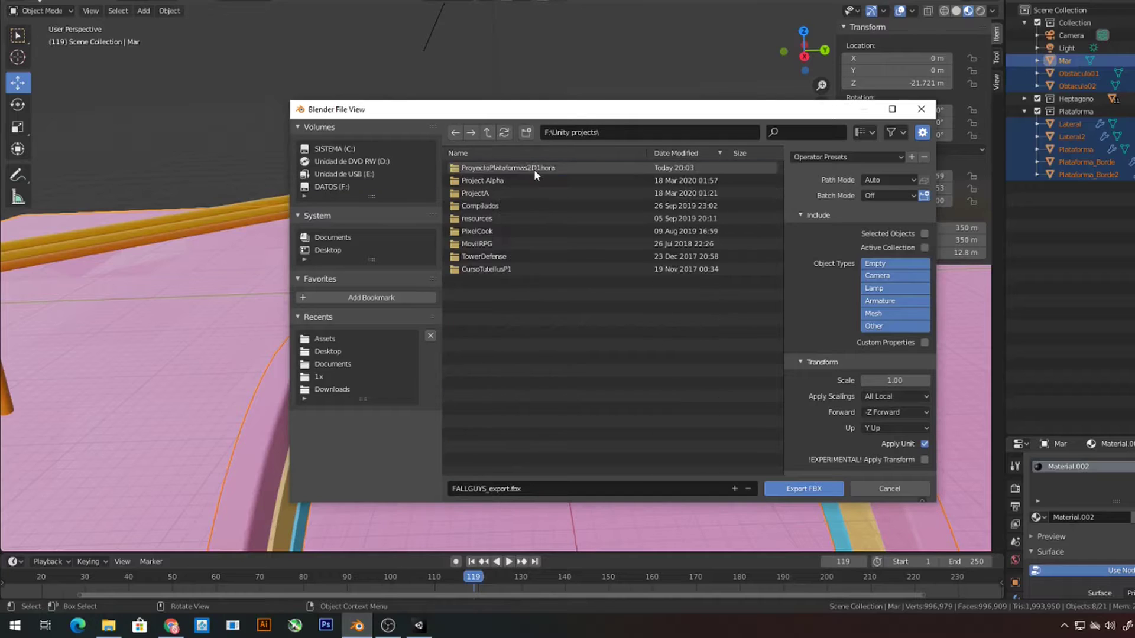
double_click(534, 169)
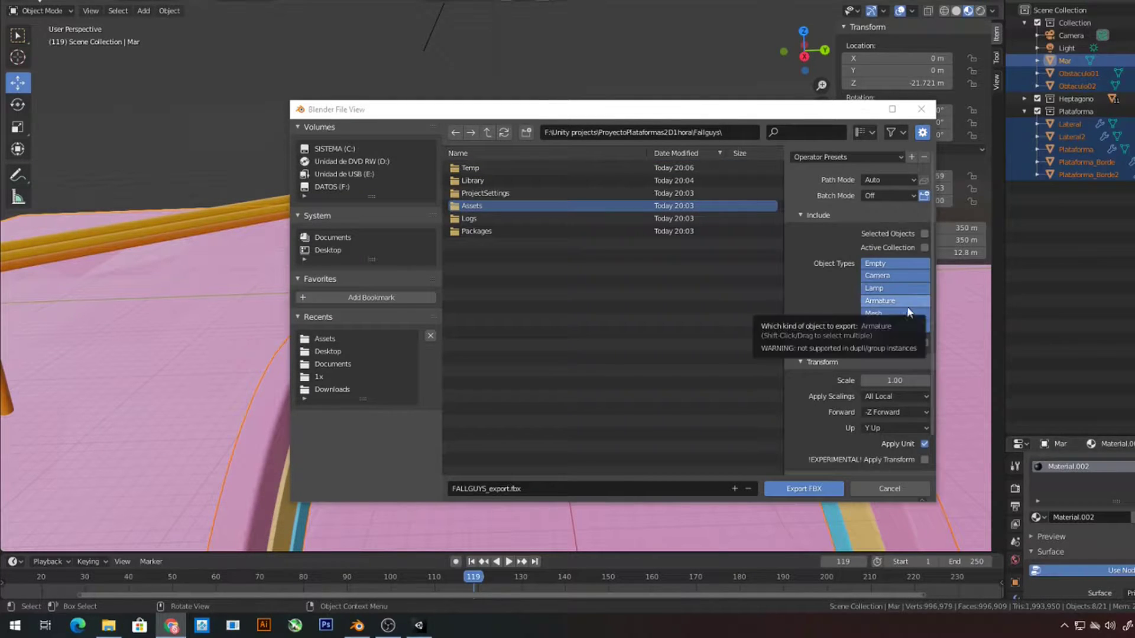
drag(875, 263, 881, 288)
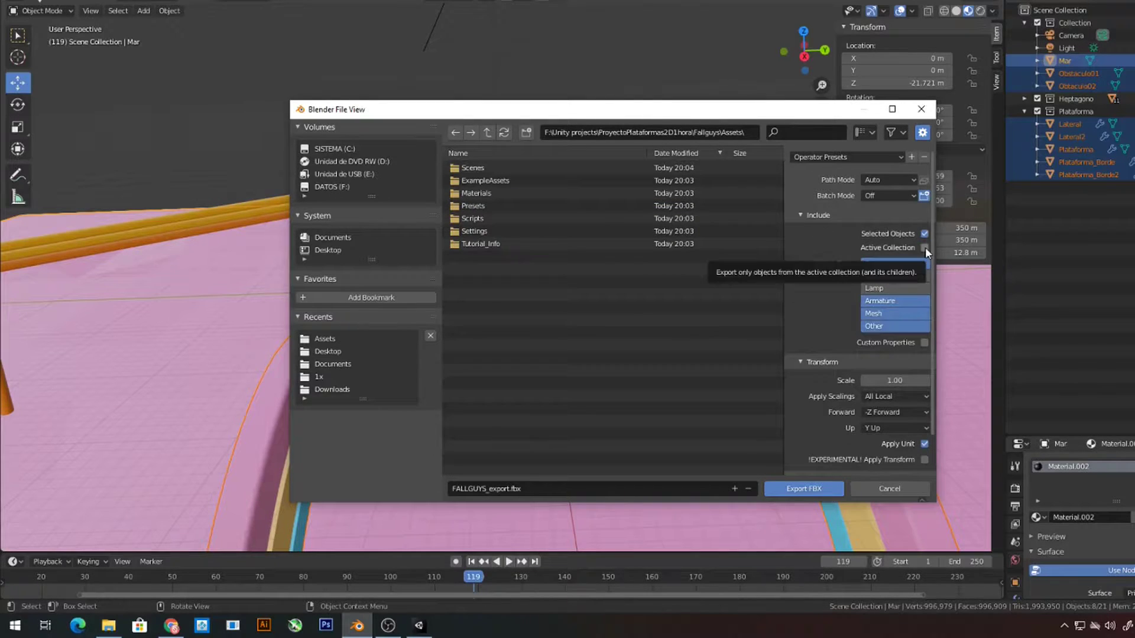
click(791, 490)
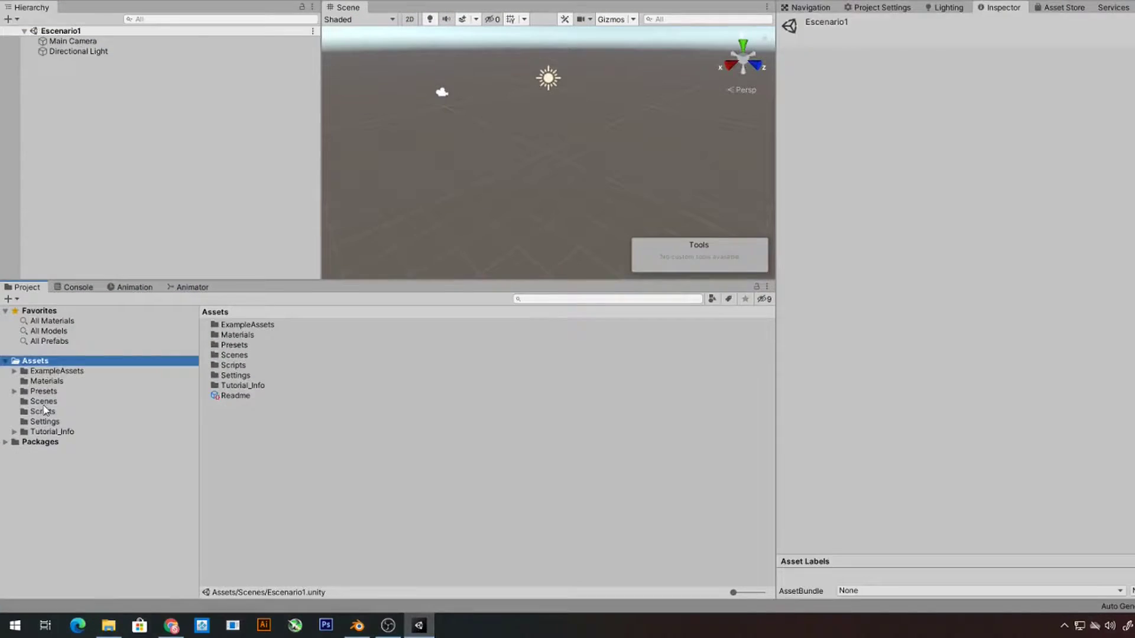
click(26, 370)
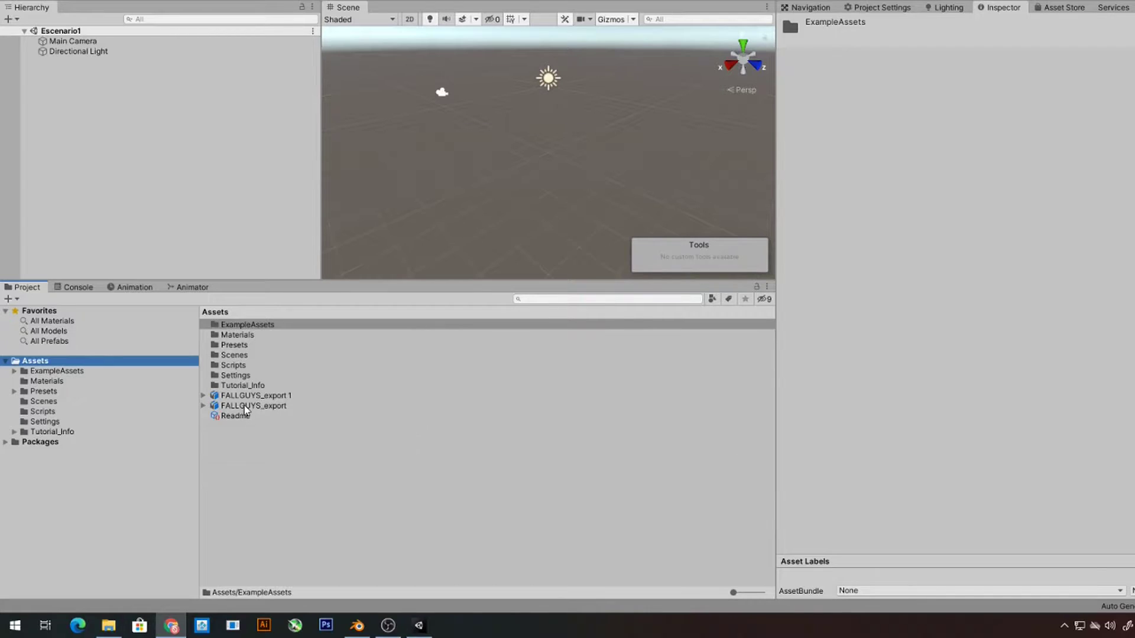
- Delete the duplicate FALLGUYS_export 1 import from the Project panel
click(278, 407)
click(283, 397)
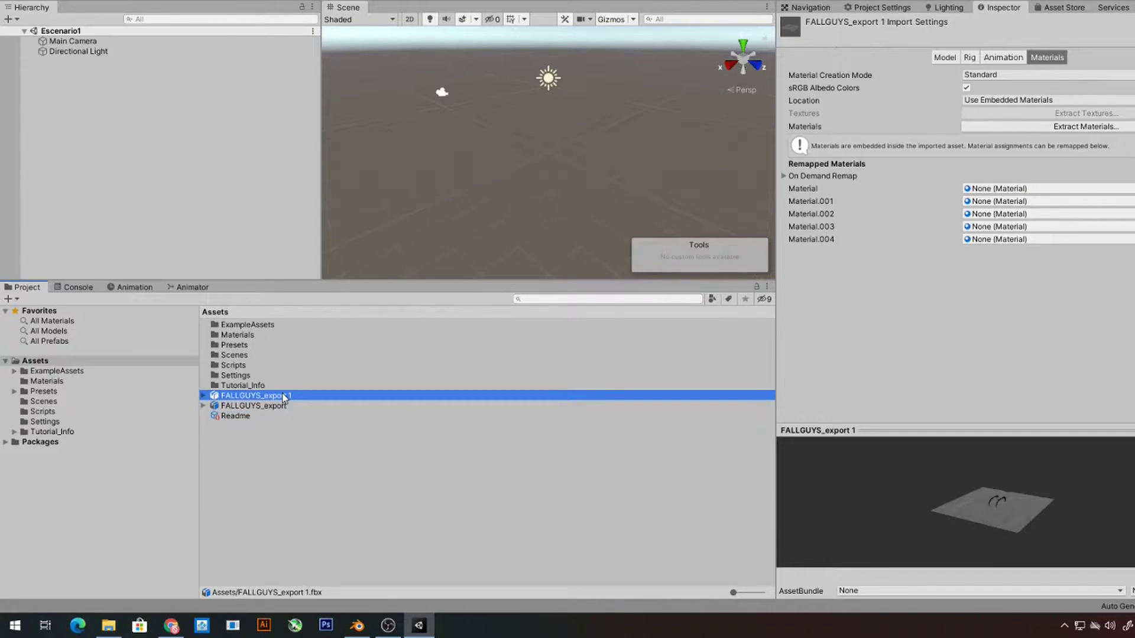
key(Delete)
click(627, 317)
- Check the Lateral and Lateral2 meshes, then drag FALLGUYS_export into the Escenario1 scene
click(204, 396)
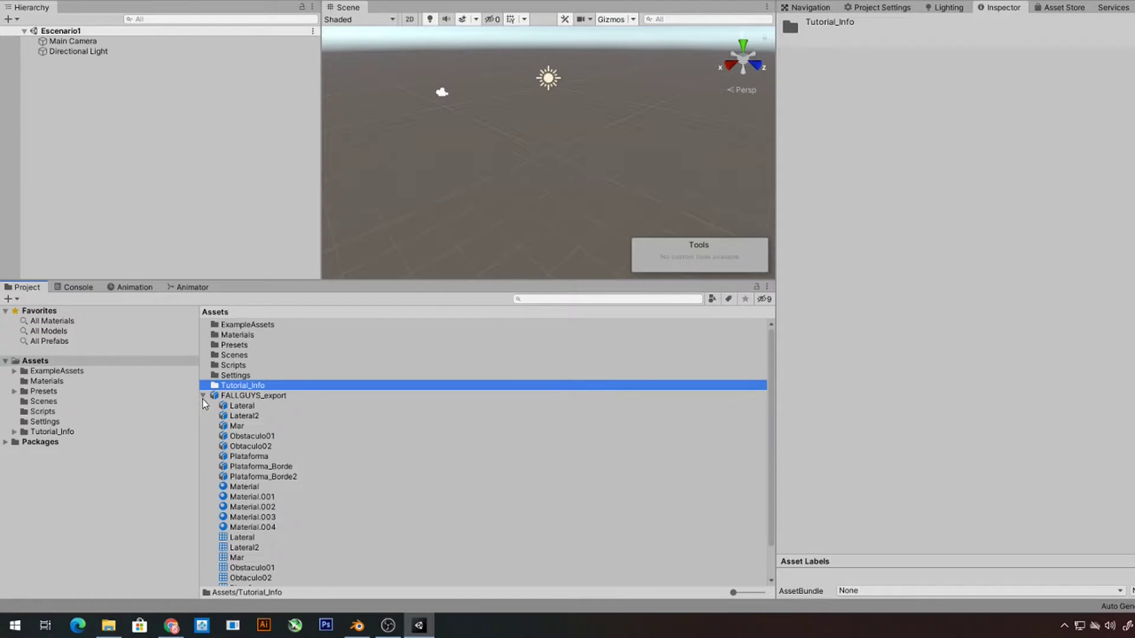
click(245, 407)
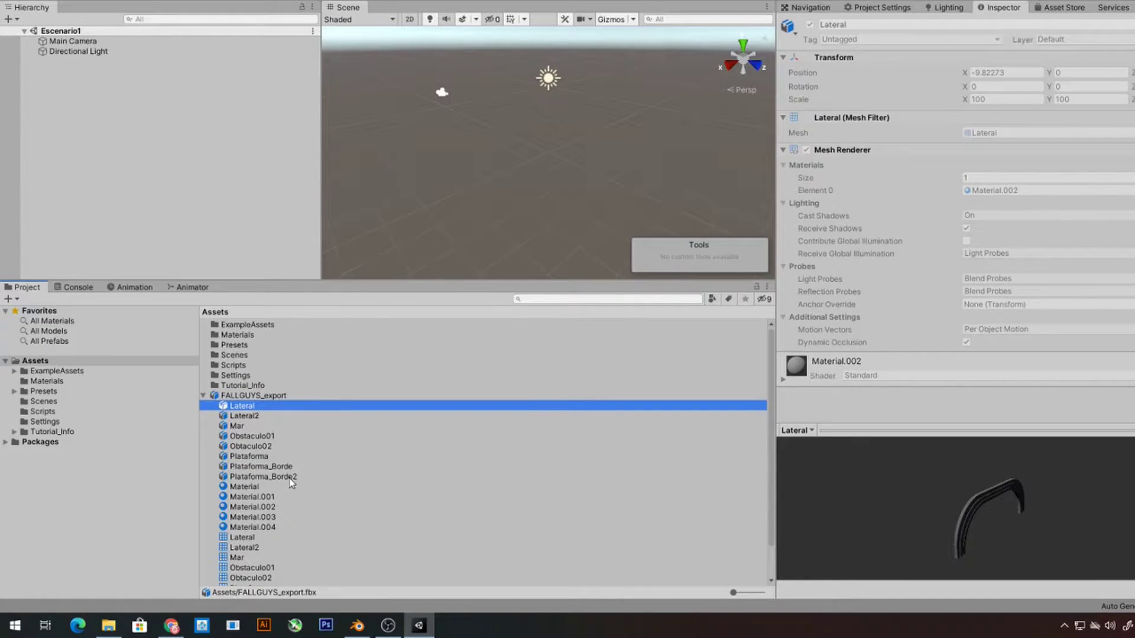
scroll(293, 484, down, 3)
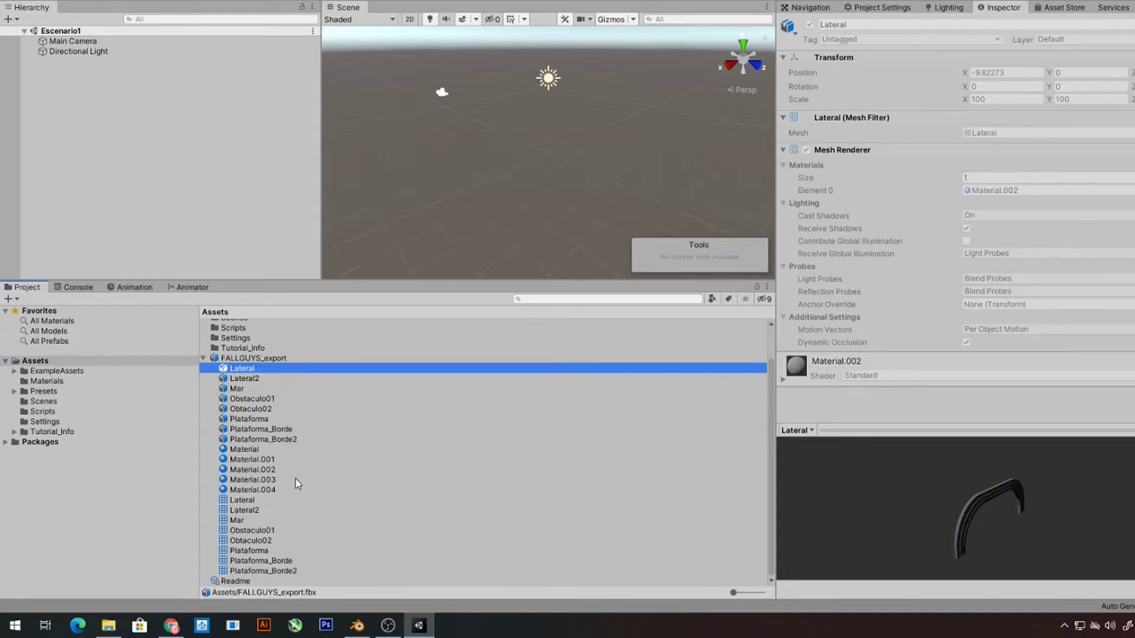
key(super+d)
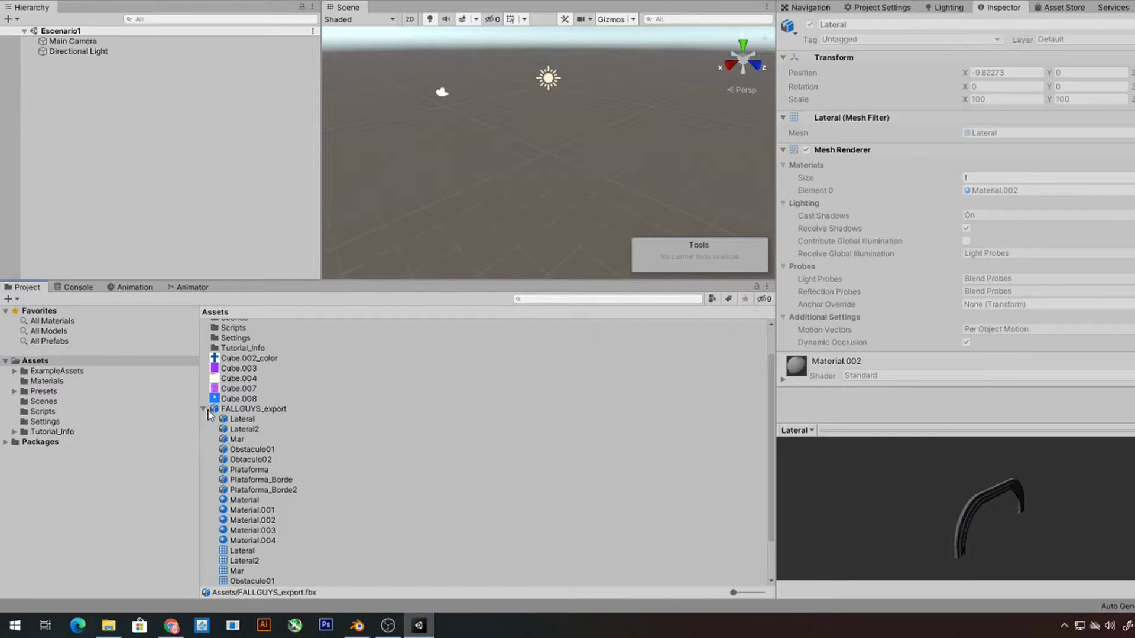
click(243, 429)
click(243, 419)
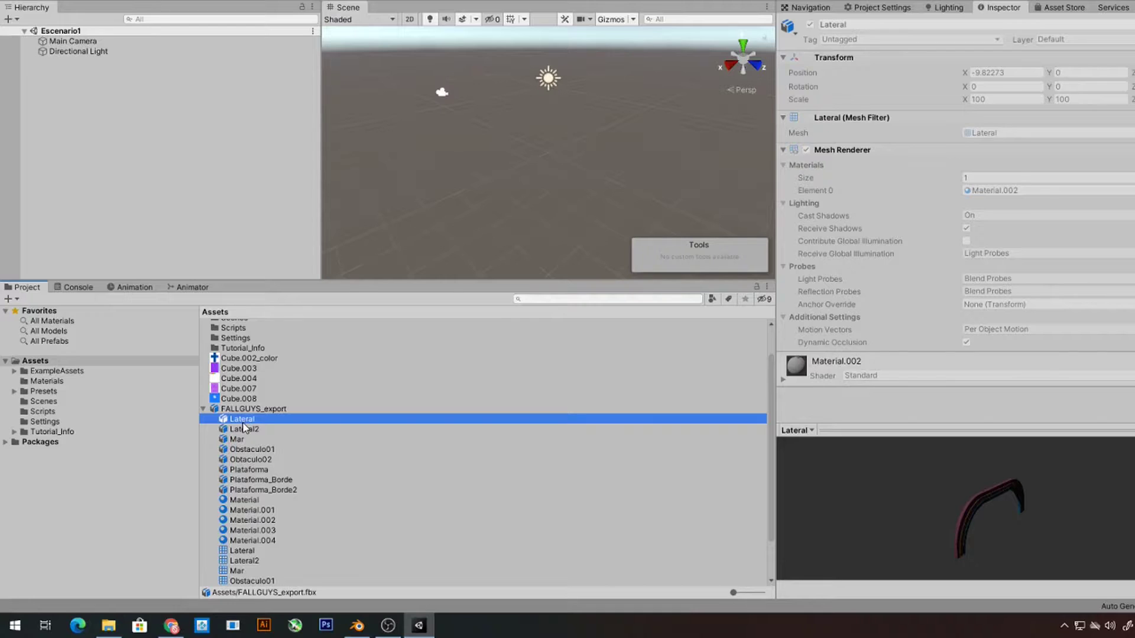
click(244, 431)
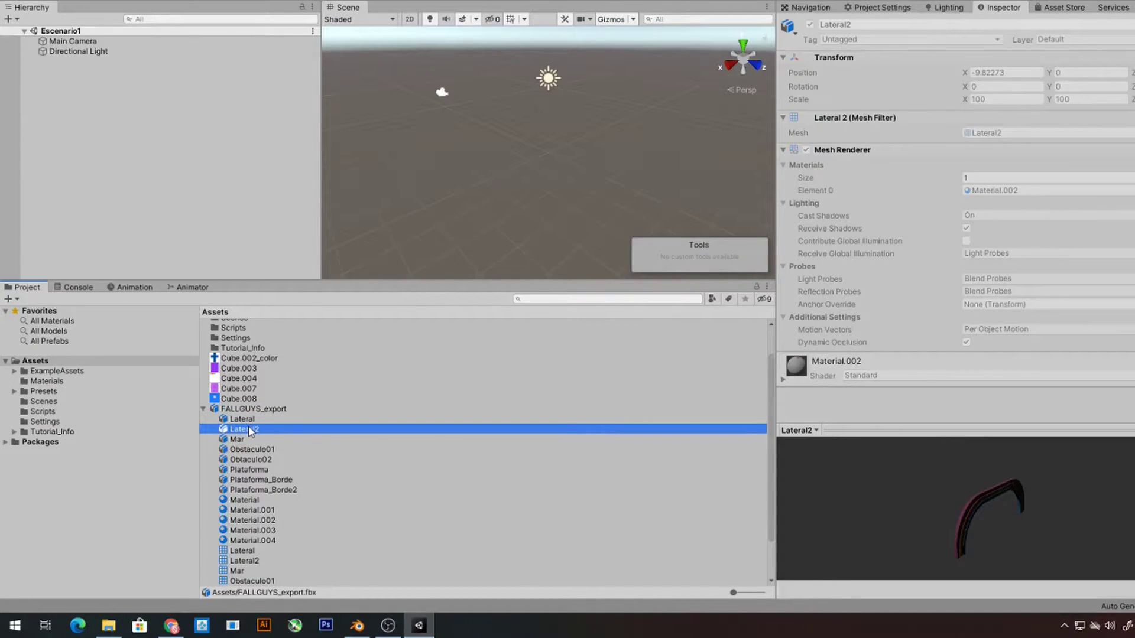
drag(222, 342, 158, 242)
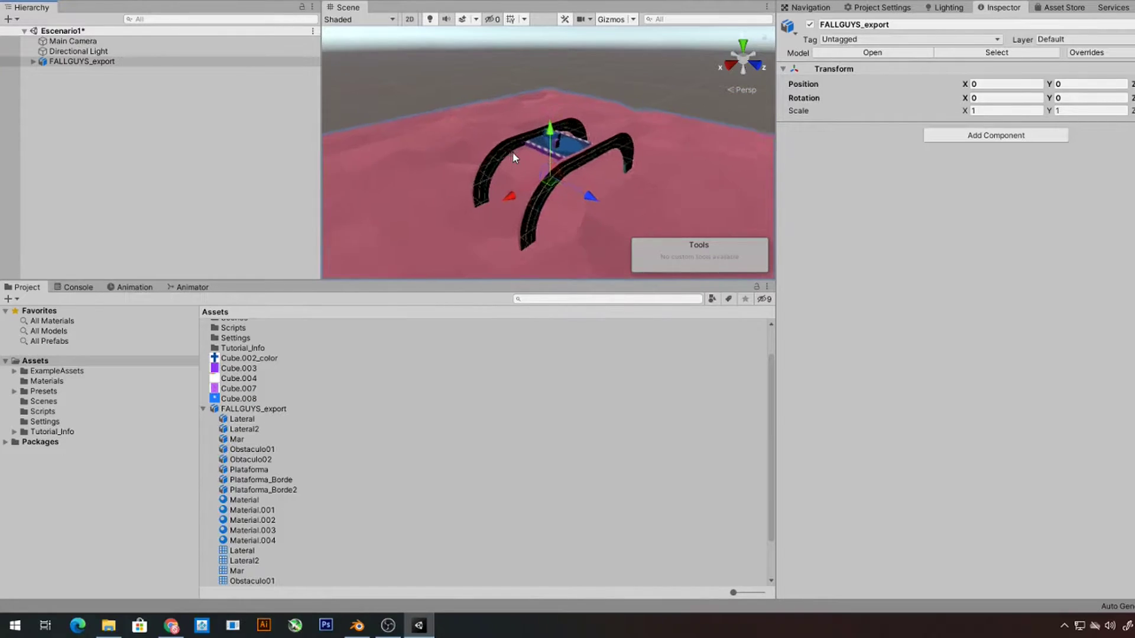
- Unpack the FALLGUYS_export prefab completely
click(37, 62)
click(66, 105)
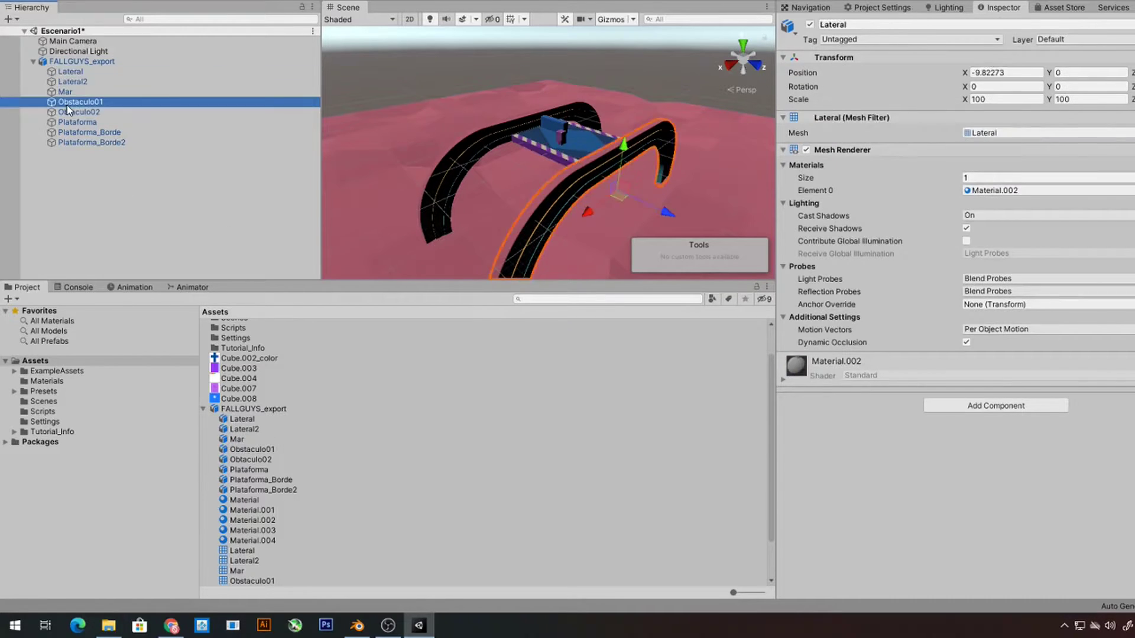
right_click(71, 64)
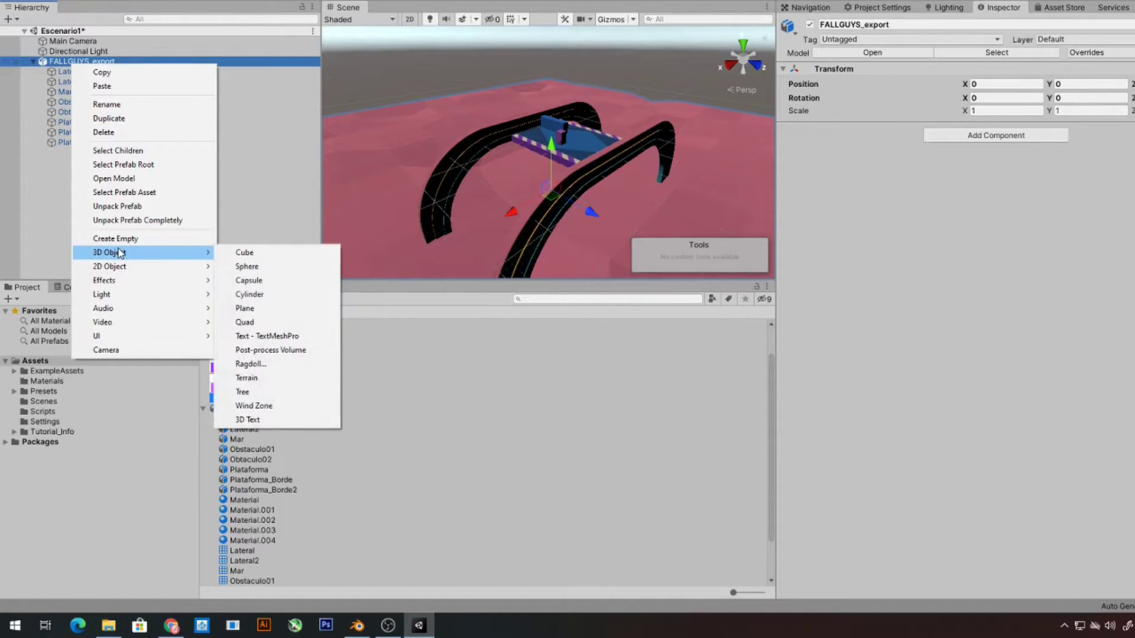
click(125, 221)
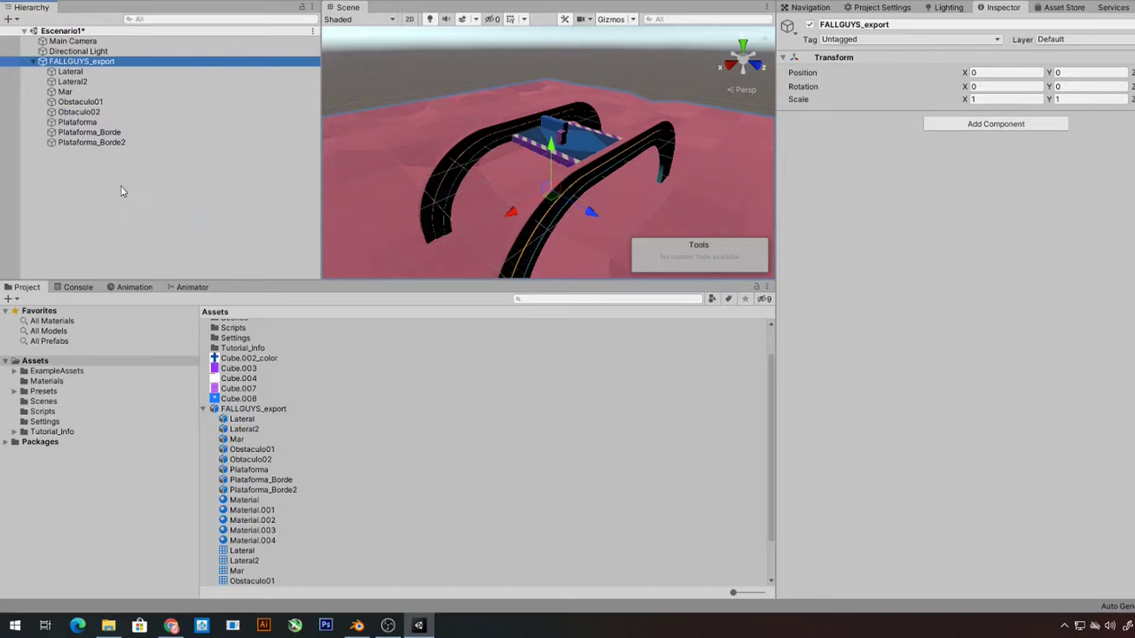
- Move Obstaculo01 and Obtaculo02 out of FALLGUYS_export to the scene root
click(101, 113)
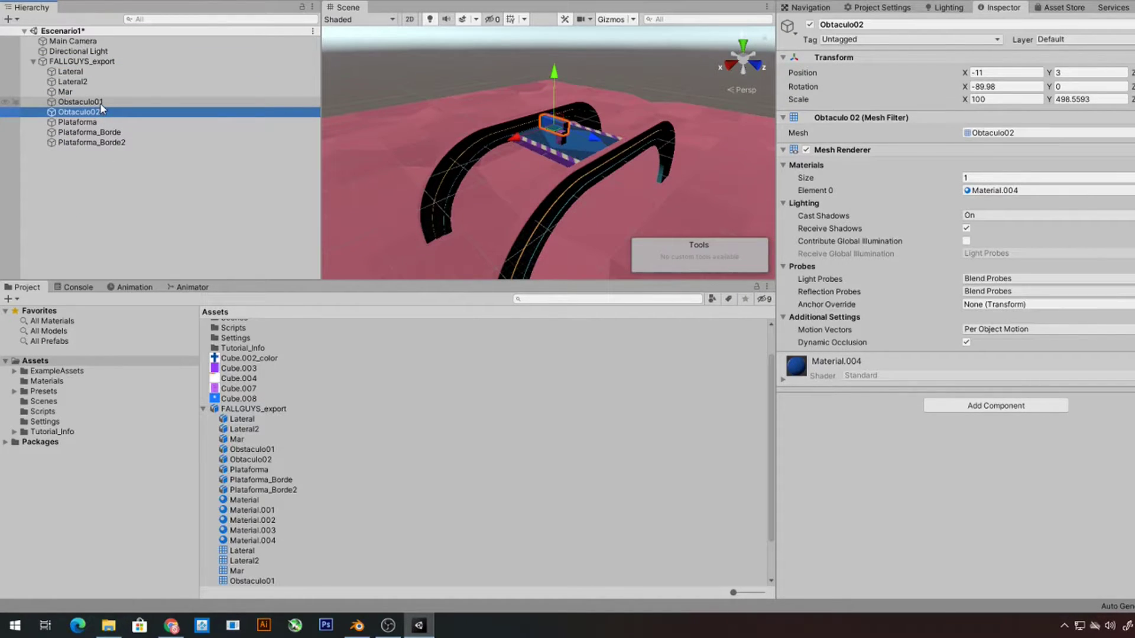
ctrl+click(101, 103)
drag(91, 55, 91, 55)
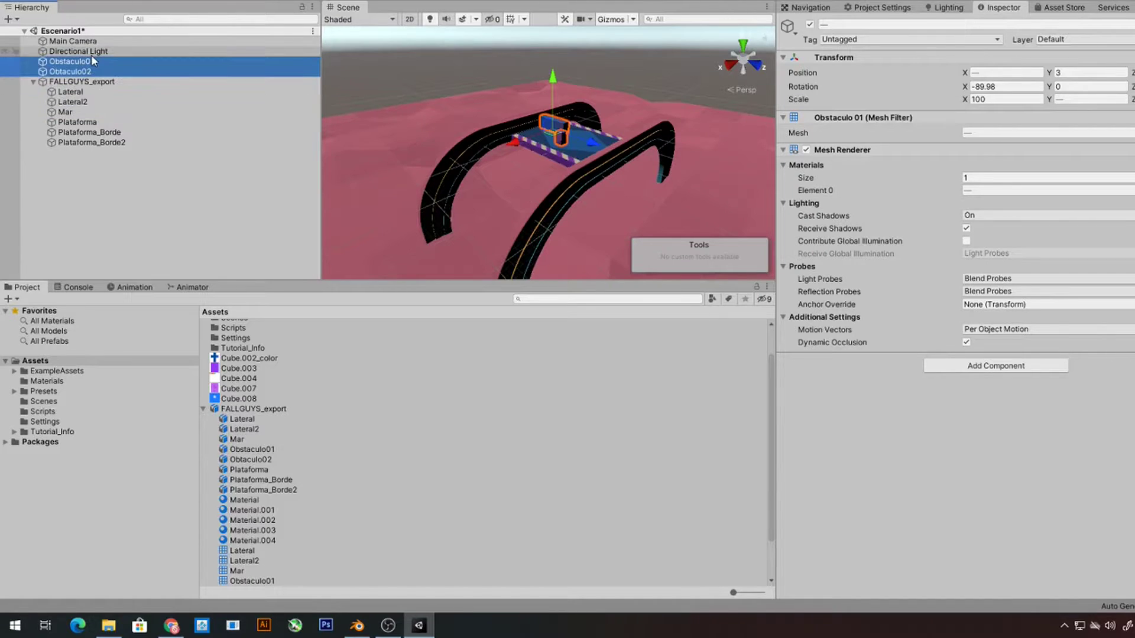
- Deactivate the Obtaculo02 and Obstaculo01 obstacles
click(62, 82)
click(63, 73)
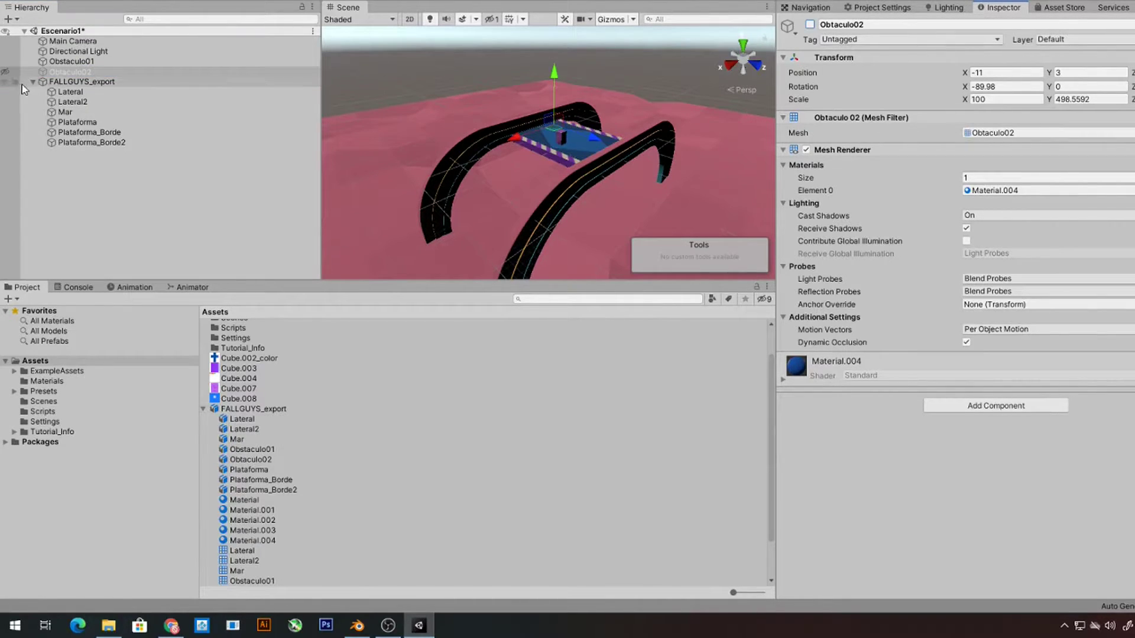
click(78, 62)
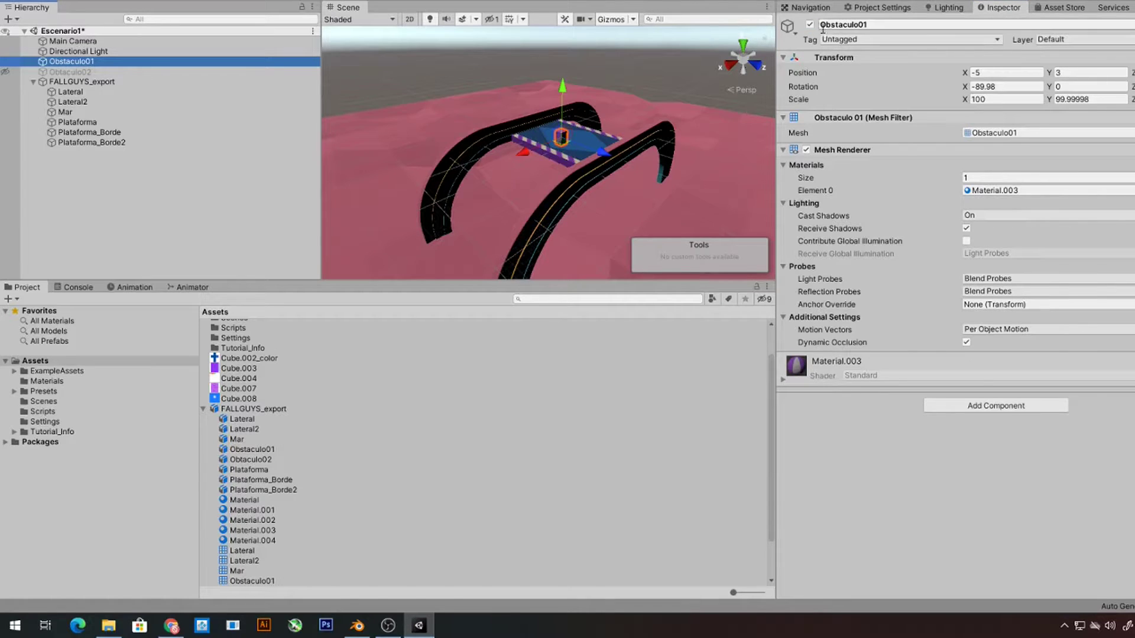
- Try duplicating the Directional Light, then undo the extra light copies
click(87, 52)
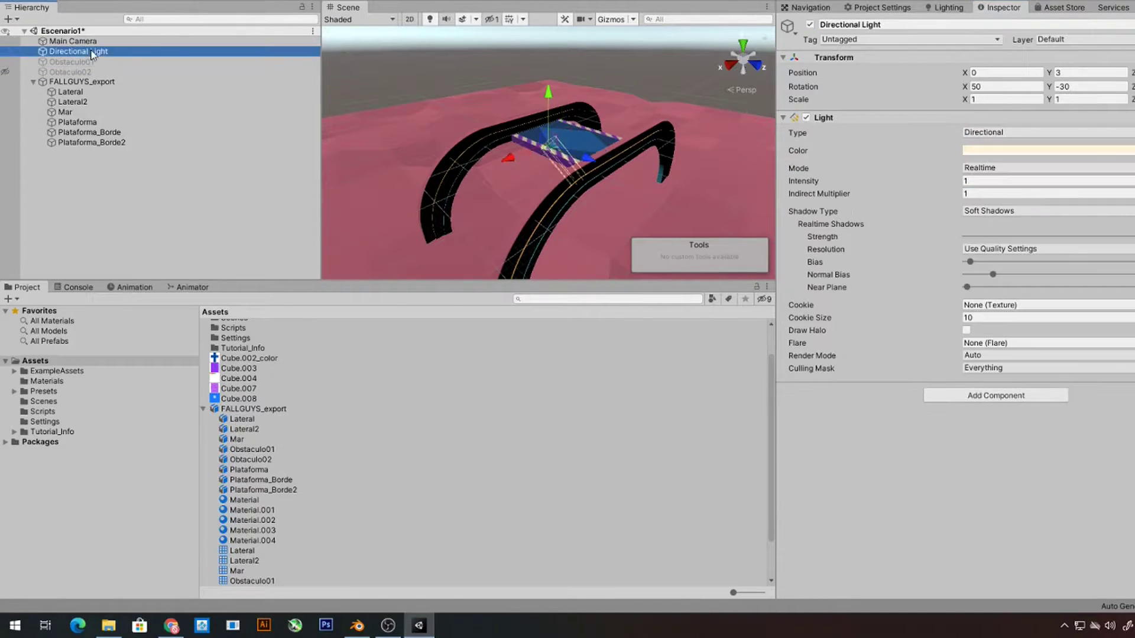
key(f)
key(ctrl+d)
text(90)
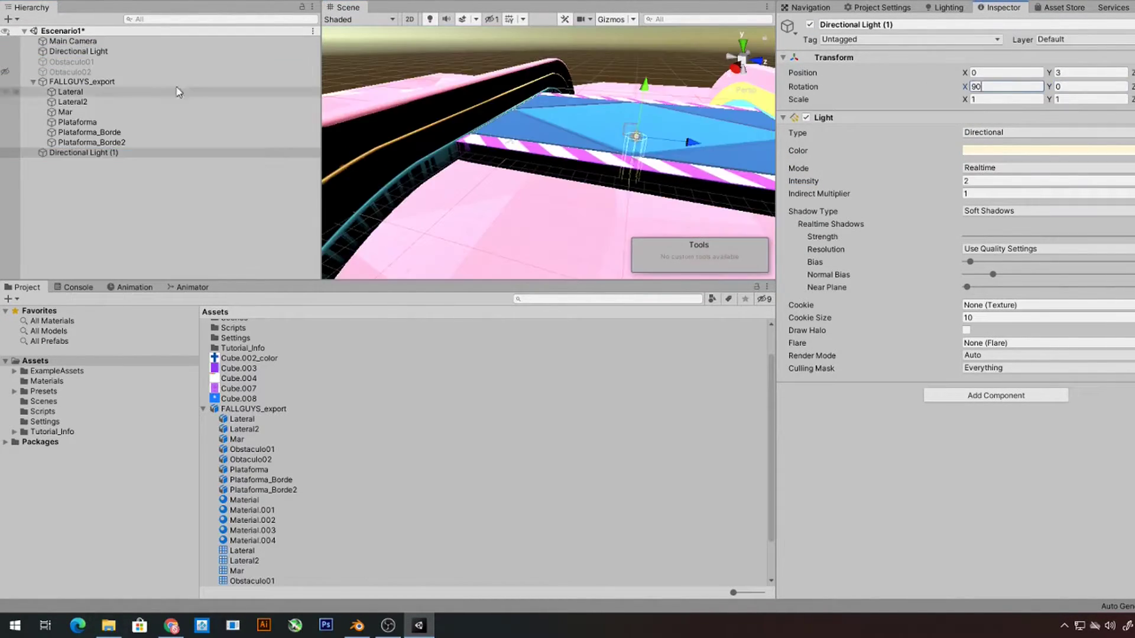
key(ctrl+d)
double_click(981, 195)
text(0)
click(84, 61)
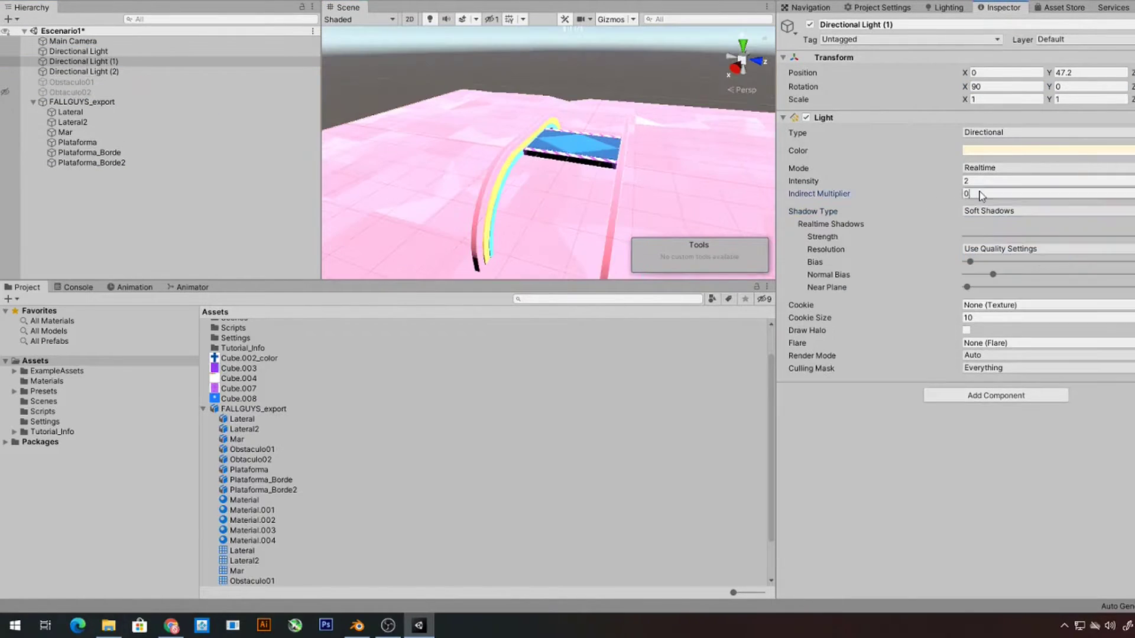
click(78, 52)
click(84, 71)
scroll(535, 157, up, 3)
key(ctrl+z)
key(ctrl+z)
key(ctrl+z)
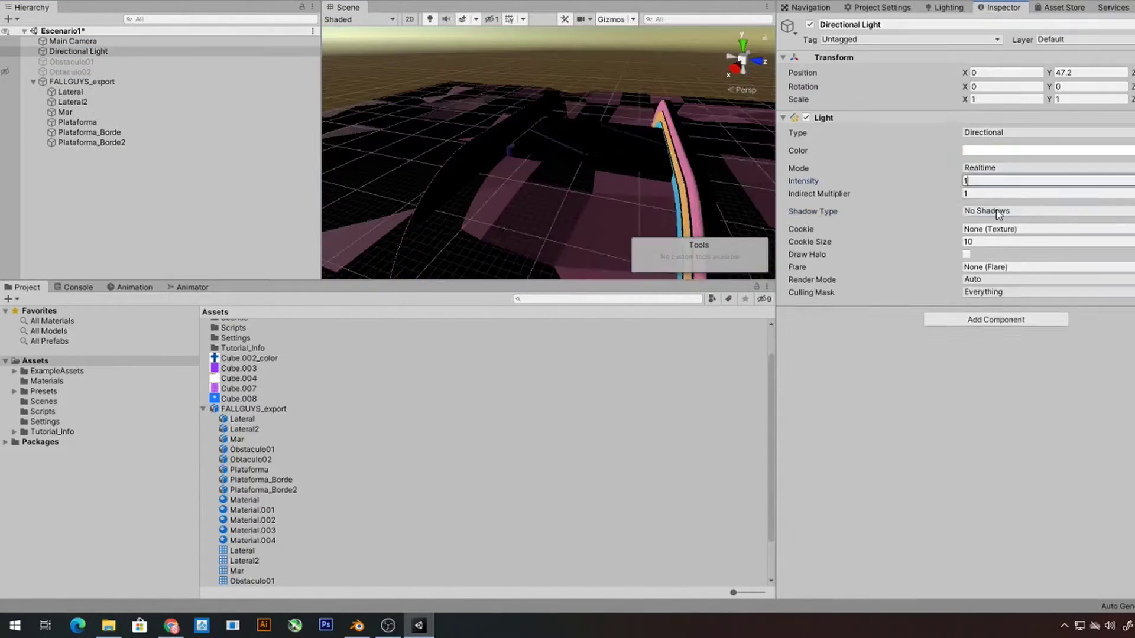
key(ctrl+z)
key(ctrl+z)
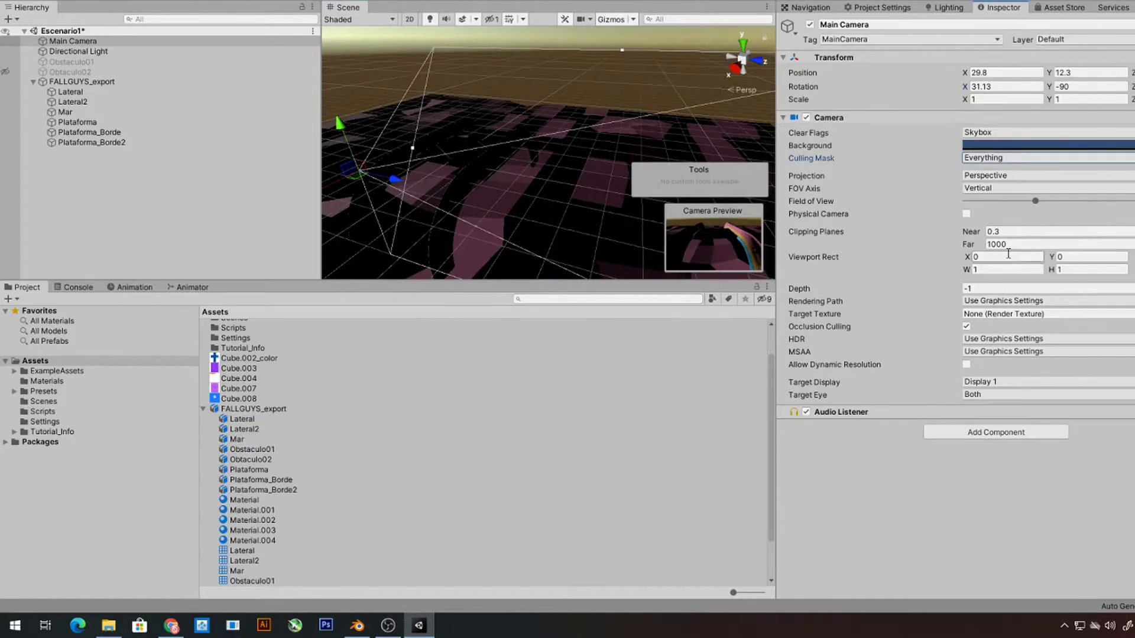
key(ctrl+z)
- Set the Directional Light intensity to 1.2 and adjust the scene Lighting settings
key(f)
click(1008, 87)
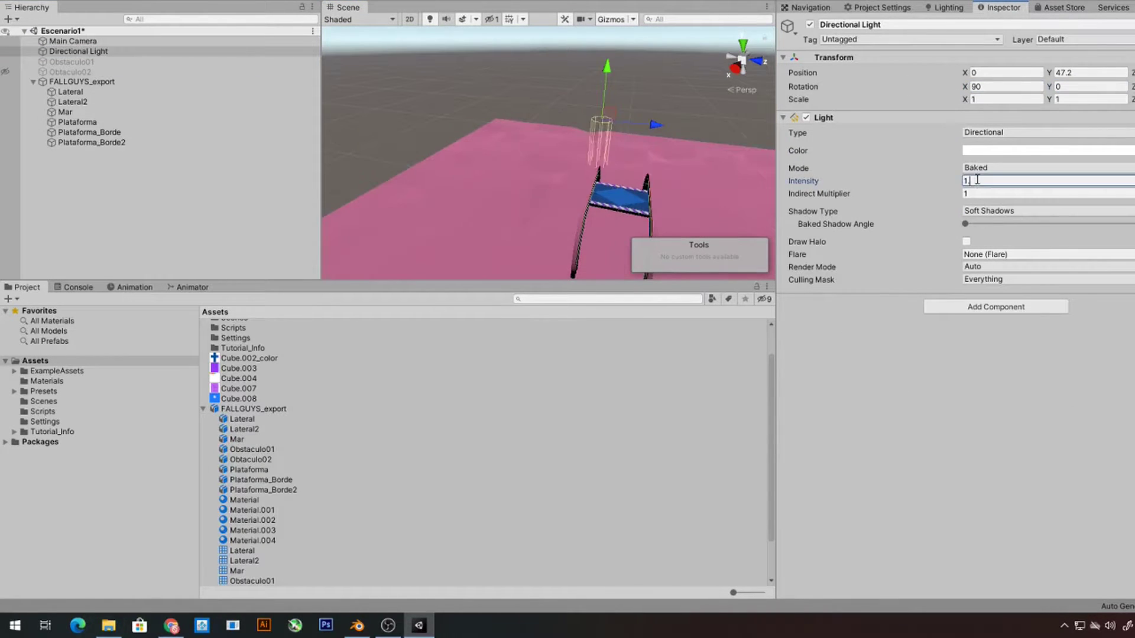
key(ctrl+y)
key(ctrl+y)
key(ctrl+y)
click(73, 52)
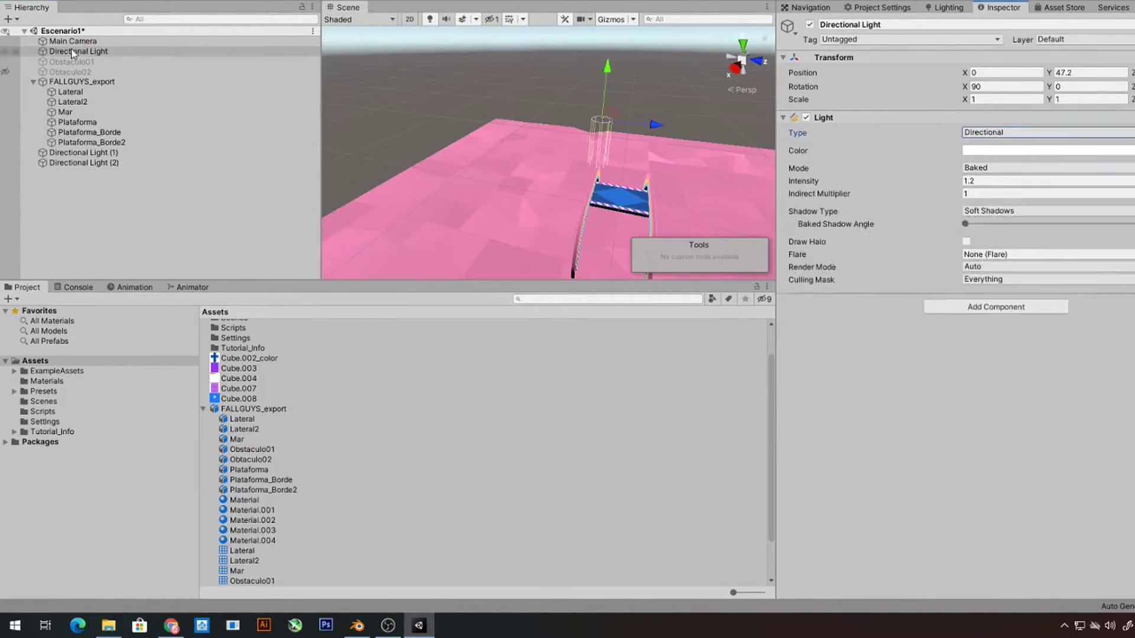
click(945, 7)
click(83, 153)
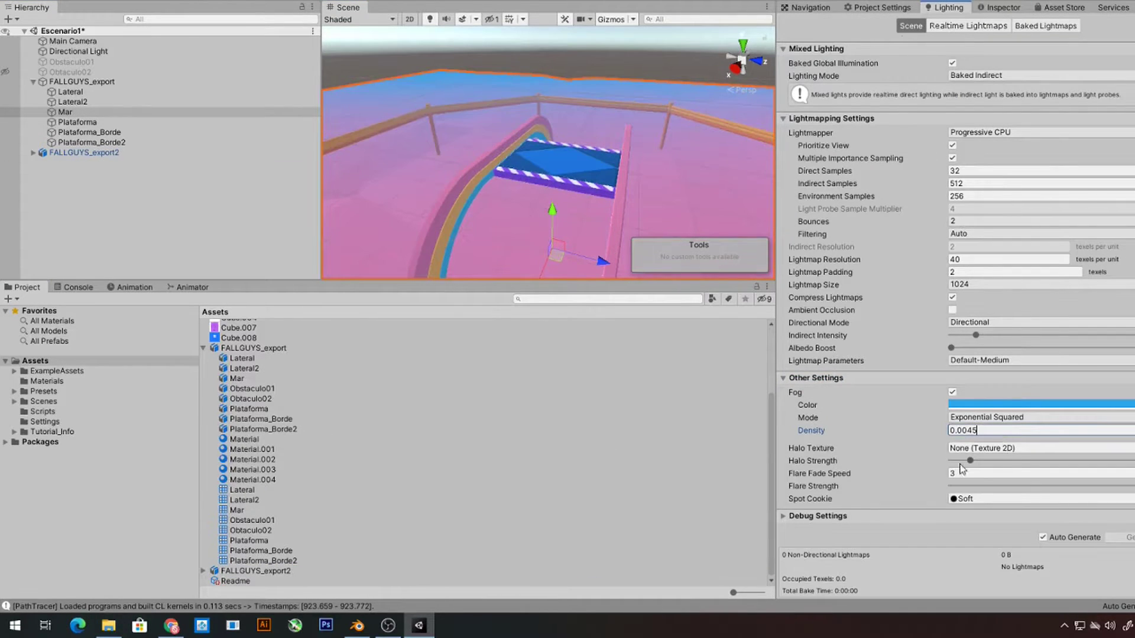
- Frame Plataforma and both Plataforma_Borde objects and orbit around the platform
drag(556, 118, 413, 272)
key(f)
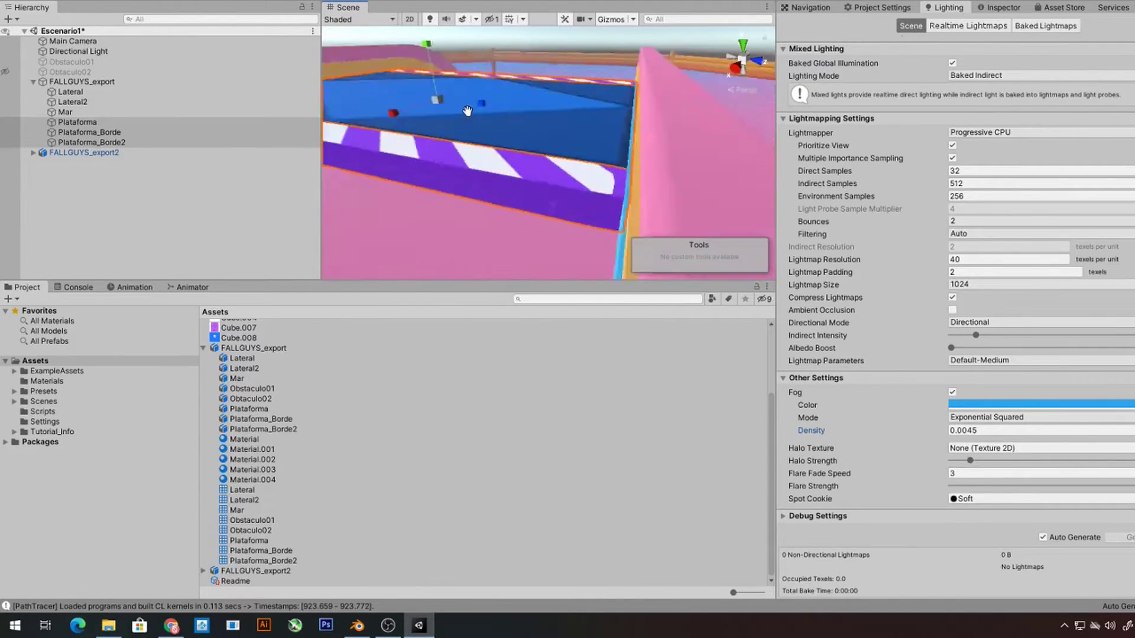
alt+drag(467, 111, 837, 31)
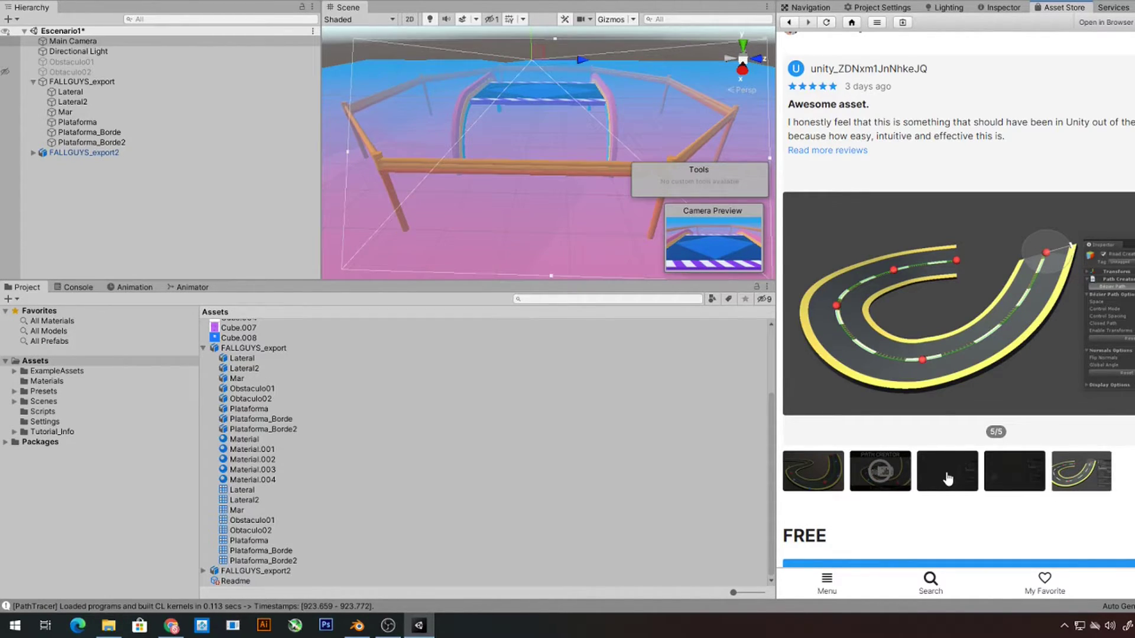
- Import the free Path Creator package from its Asset Store page
click(897, 463)
scroll(958, 296, up, 3)
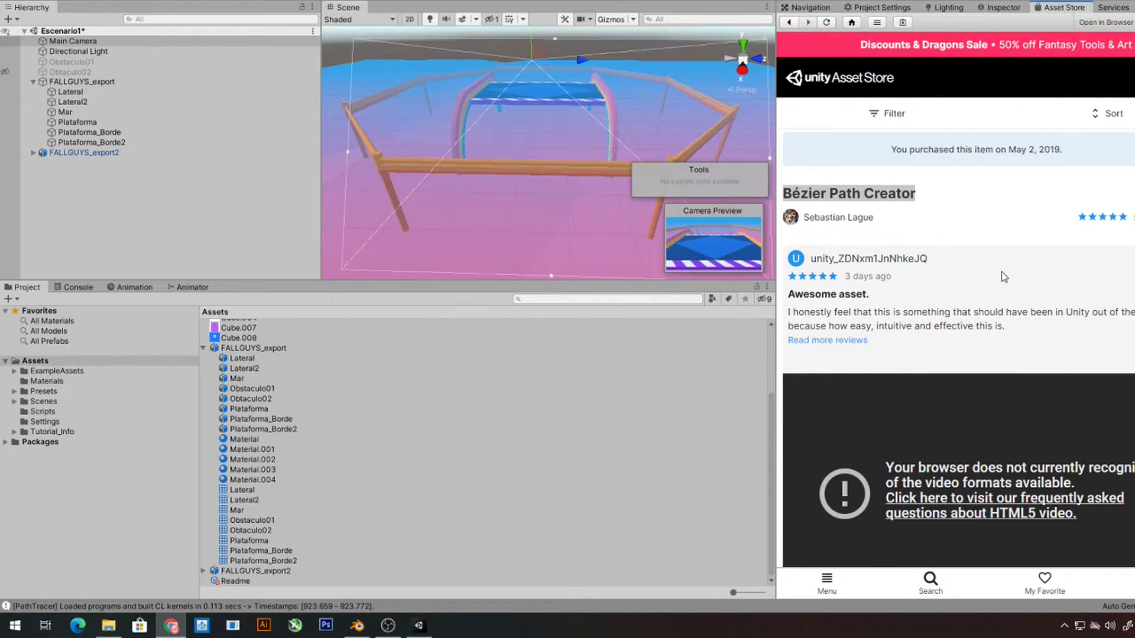
scroll(1003, 277, down, 3)
click(996, 320)
click(206, 190)
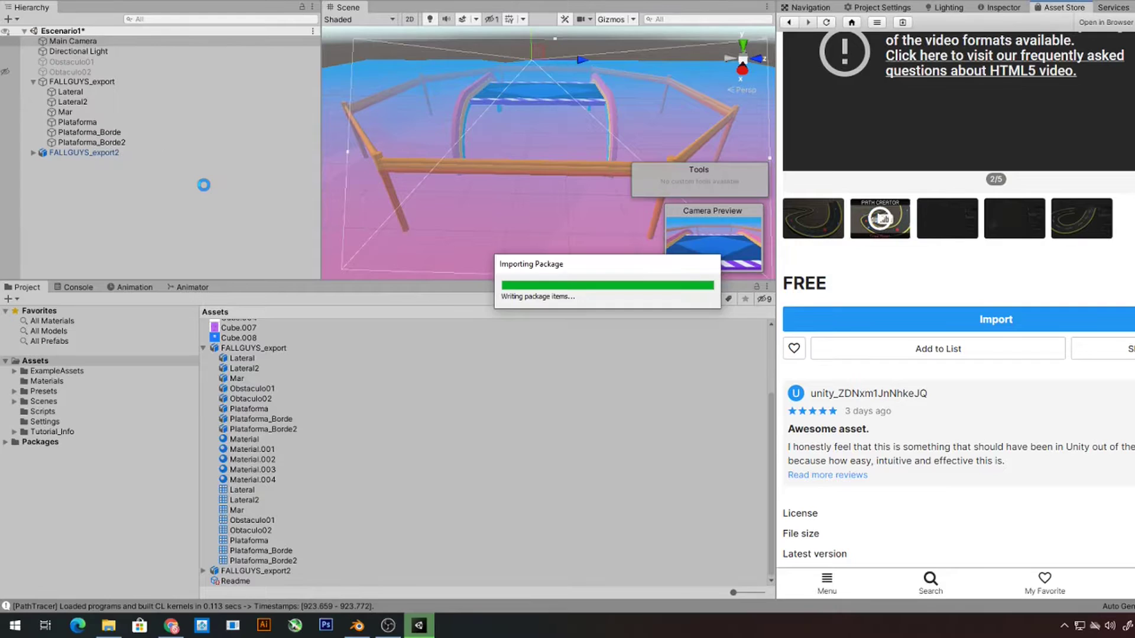
- Create an empty GameObject and browse the PathCreator Core and Runtime folders
right_click(85, 149)
click(112, 236)
double_click(52, 391)
click(47, 401)
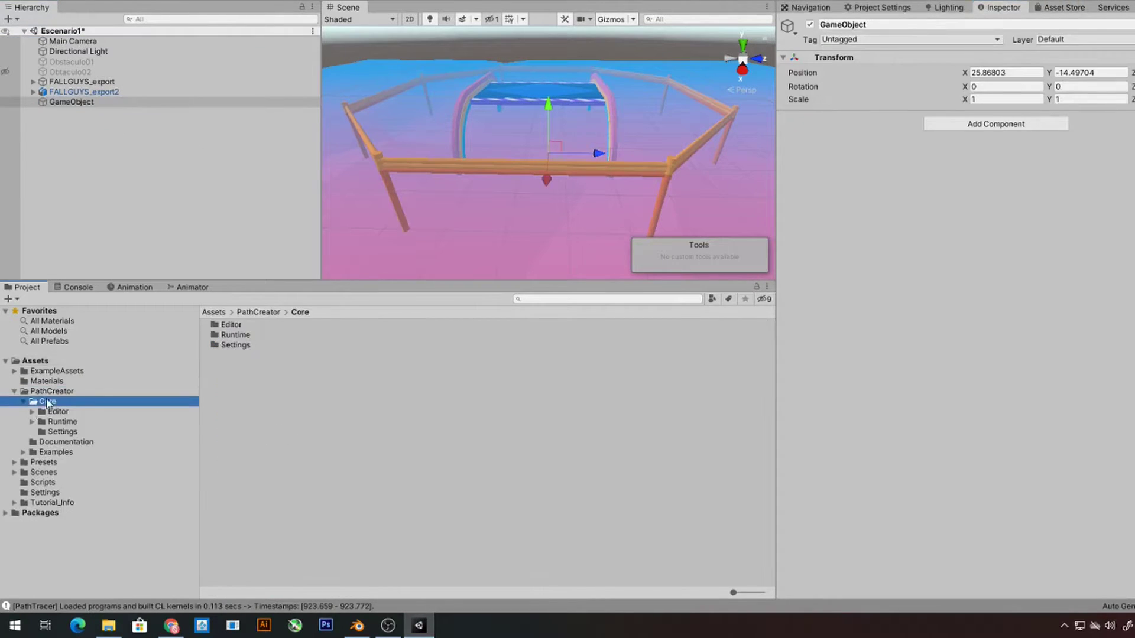
click(62, 431)
- Try placing the example Path prefab from PathCreator in the scene, then undo it
right_click(142, 153)
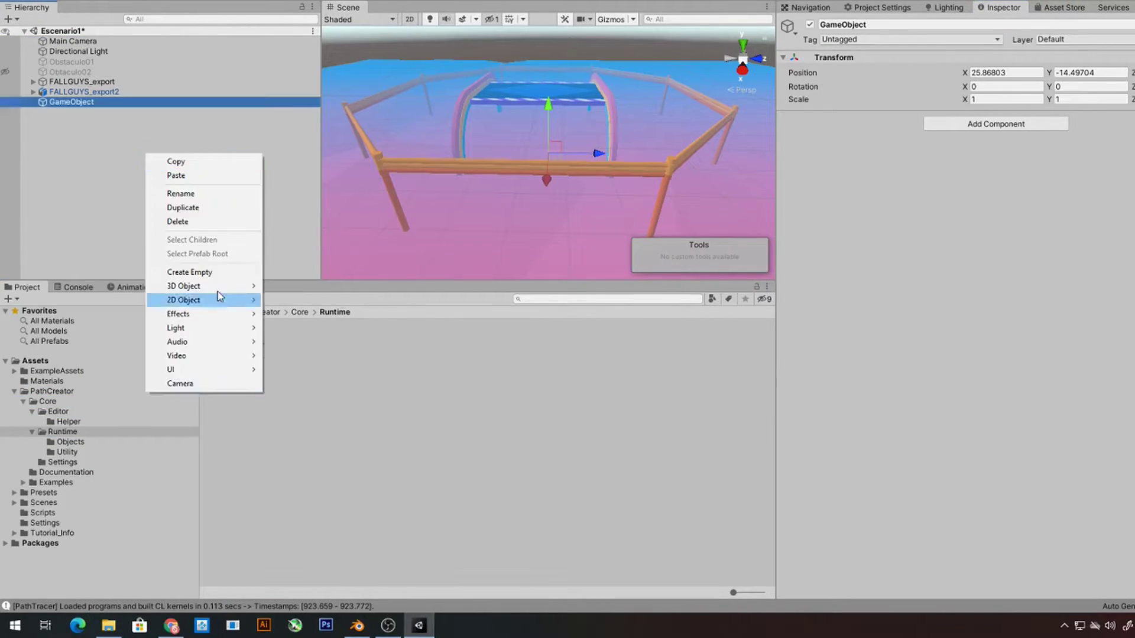
click(118, 207)
click(52, 391)
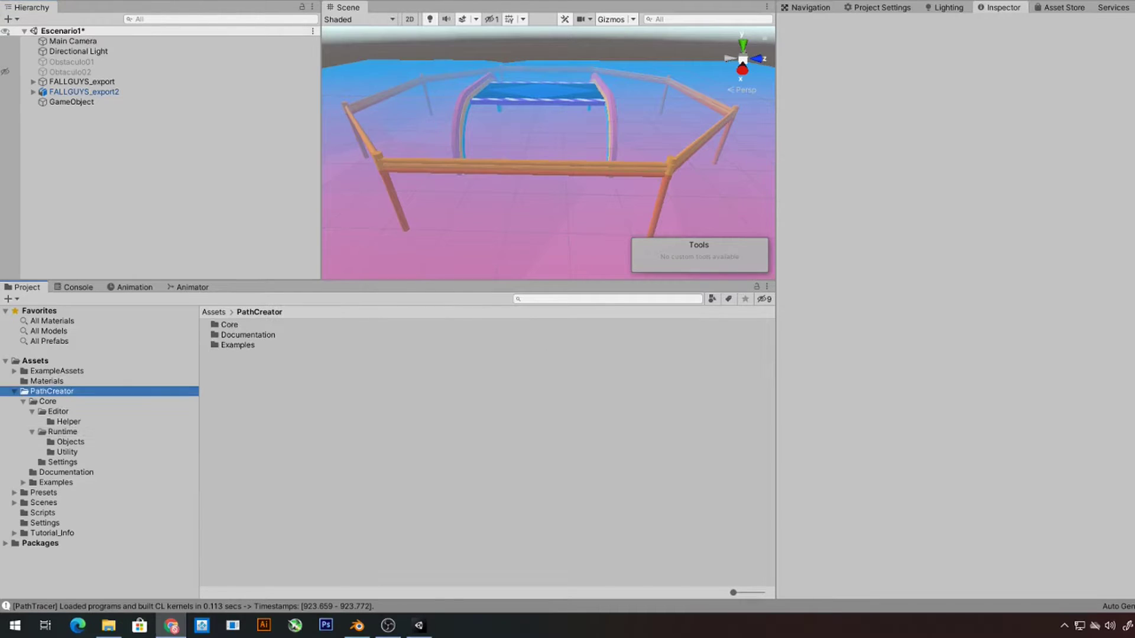
double_click(237, 345)
double_click(233, 334)
click(229, 344)
drag(229, 345, 71, 118)
key(f)
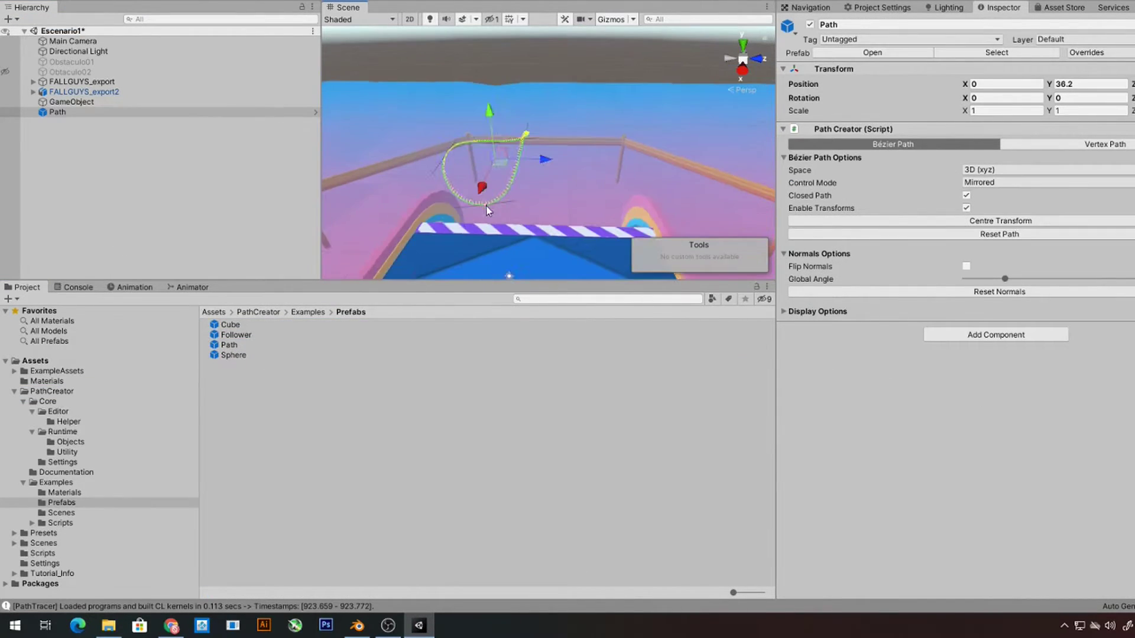
key(ctrl+z)
key(ctrl+z)
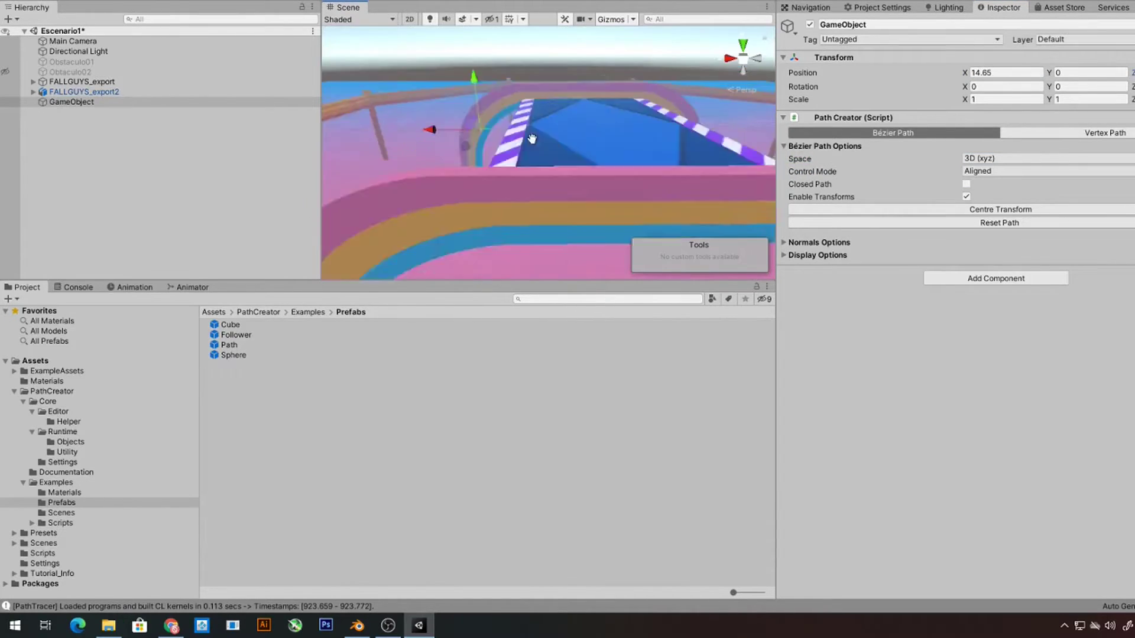
- Move the path onto the curved ramp, add anchor points, and disable Enable Transforms
drag(558, 187, 578, 103)
shift+click(573, 143)
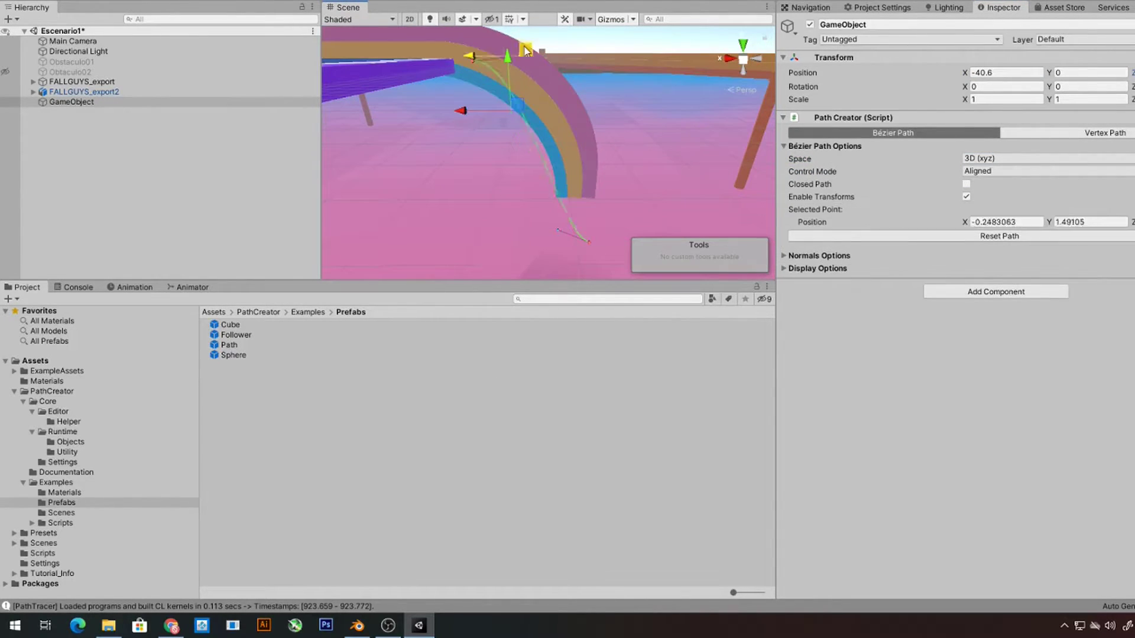
alt+drag(578, 145, 731, 70)
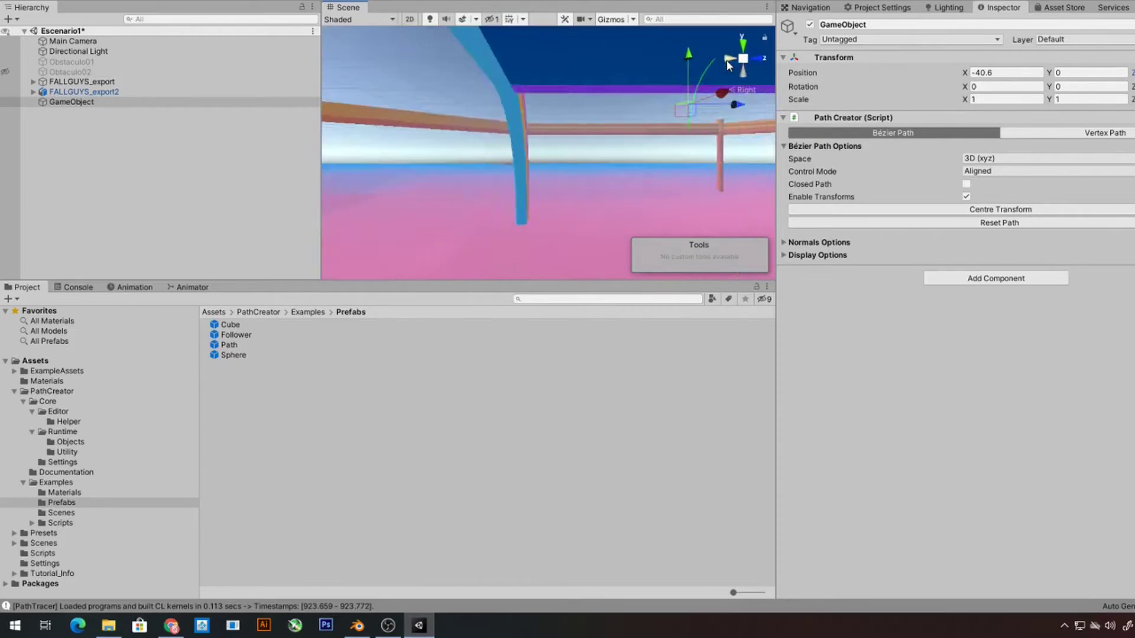
right_drag(567, 119, 571, 54)
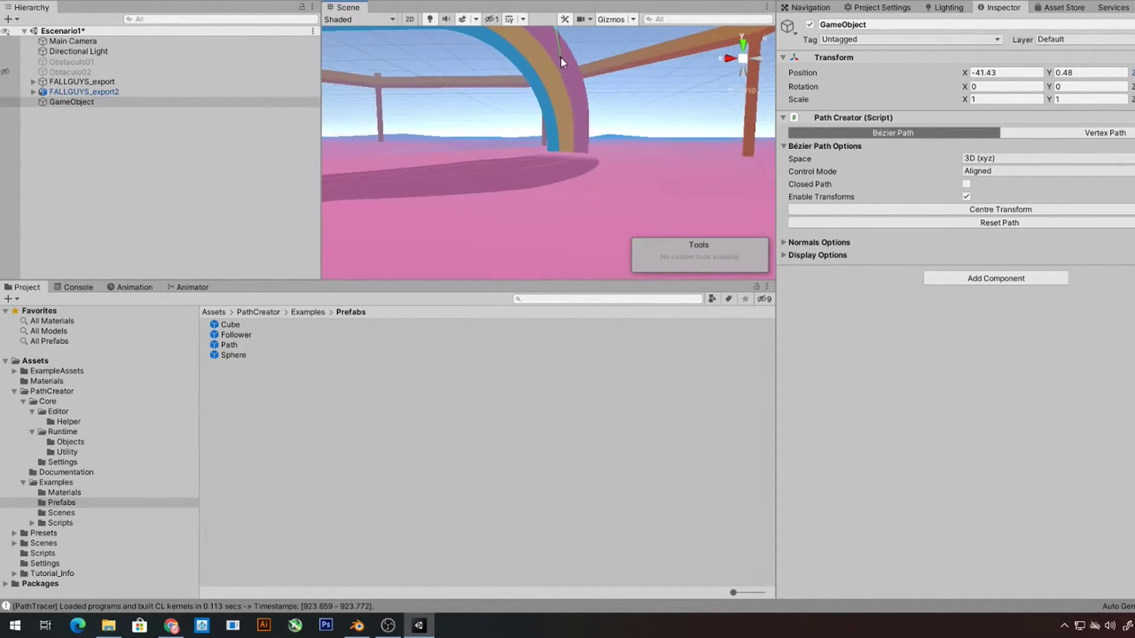
click(632, 19)
mouse_move(572, 54)
right_down()
mouse_move(539, 157)
mouse_move(603, 171)
mouse_move(603, 73)
mouse_move(568, 113)
mouse_move(607, 136)
mouse_move(560, 247)
mouse_move(532, 254)
right_up()
click(607, 168)
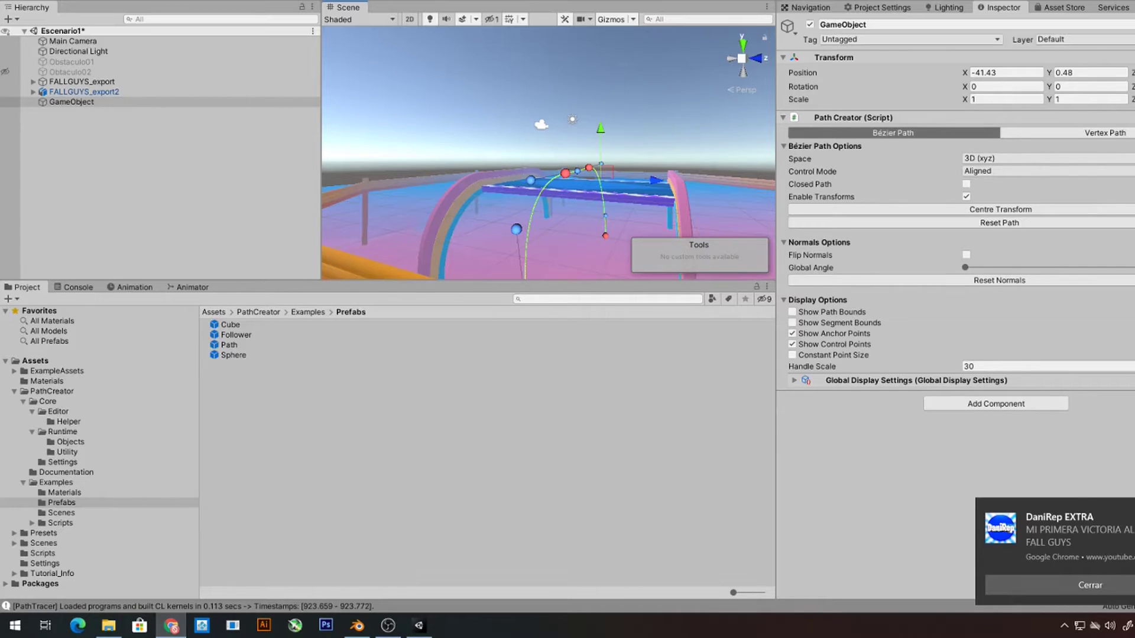
click(966, 197)
right_drag(629, 236, 535, 161)
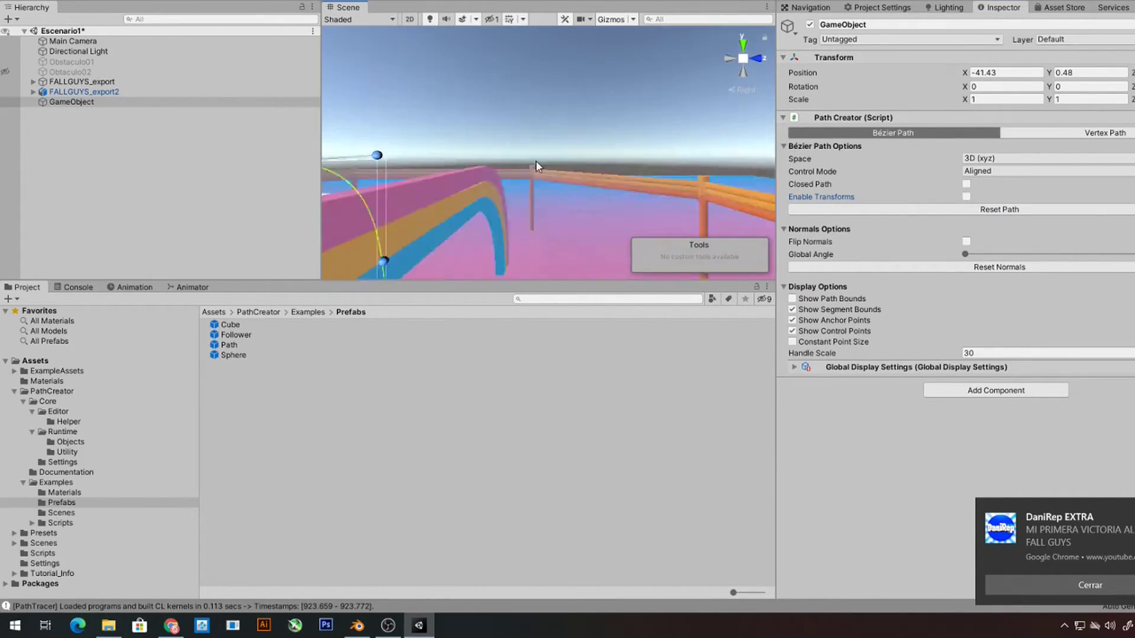
click(792, 309)
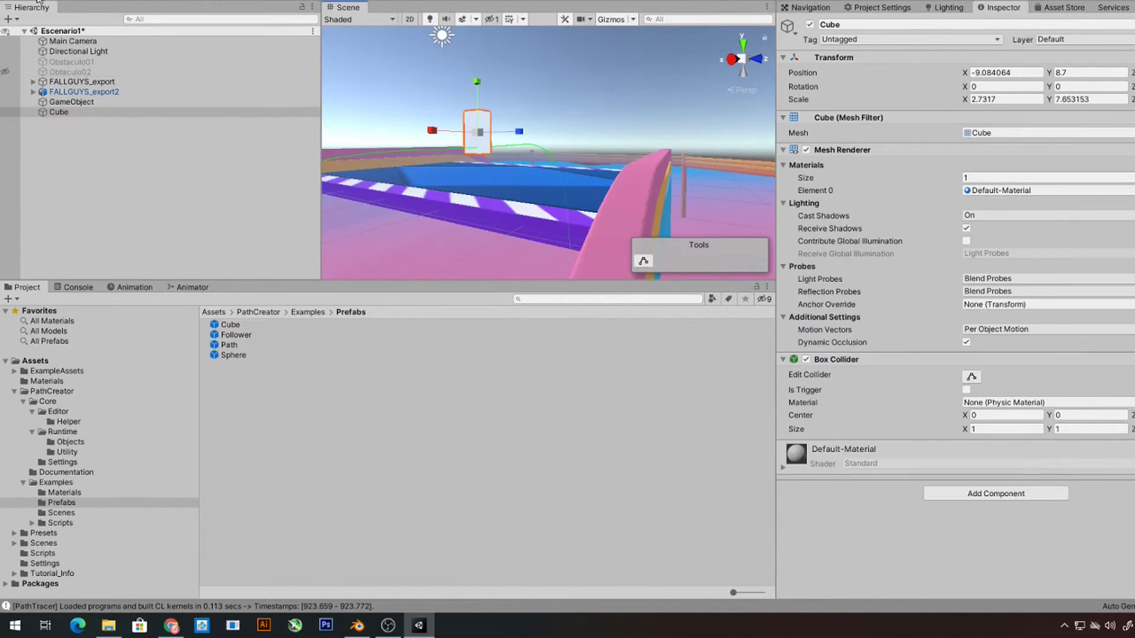
- Search 'Follower' in the Cube's Add Component menu and add the Path Follower script
mouse_move(473, 93)
middle_down()
mouse_move(506, 146)
mouse_move(525, 138)
middle_up()
click(997, 494)
text(pa)
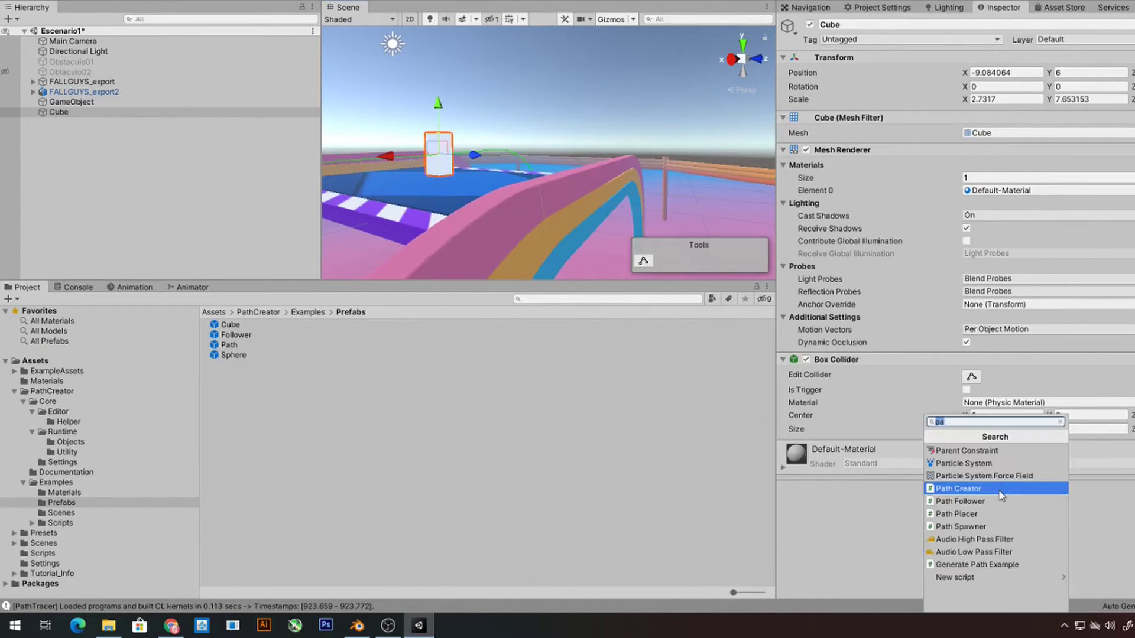
text(lo)
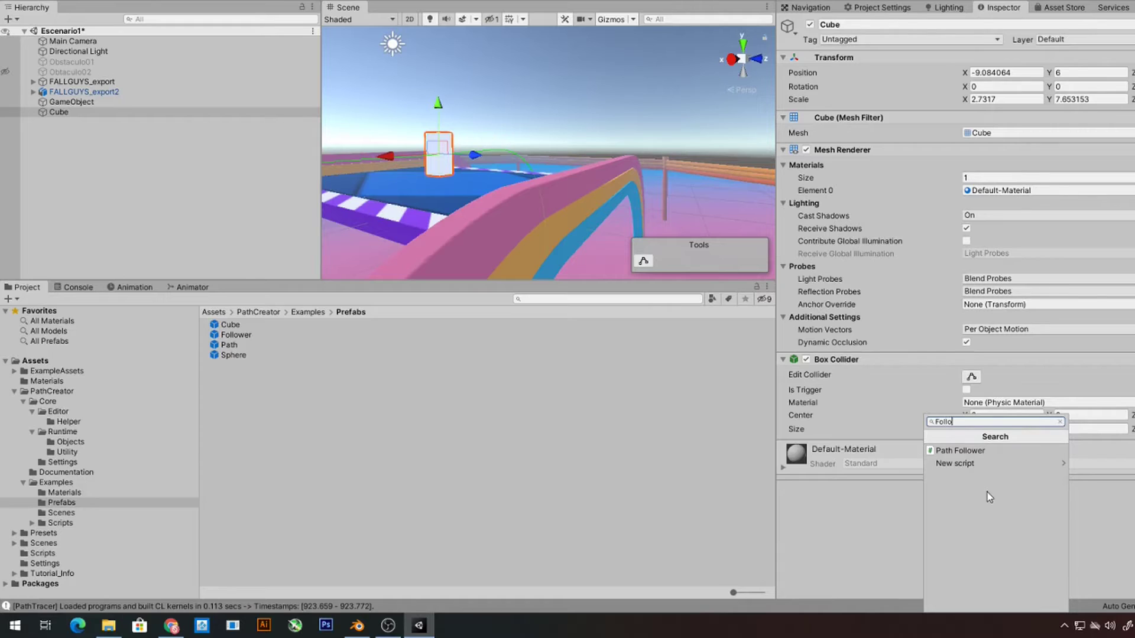
text(wer)
key(ctrl+a)
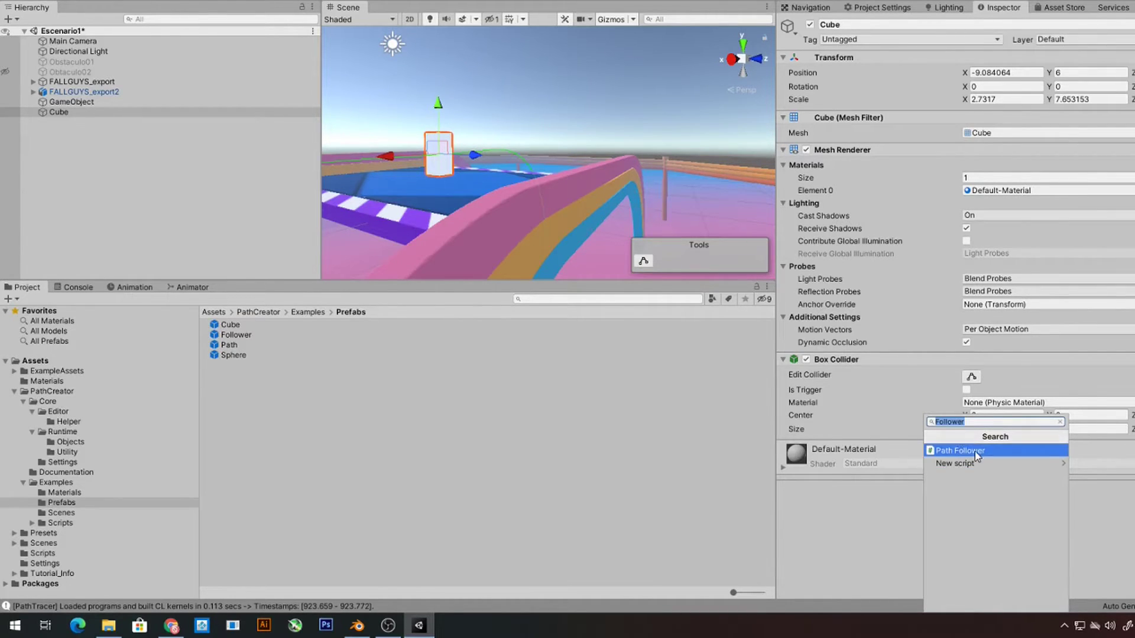
click(961, 451)
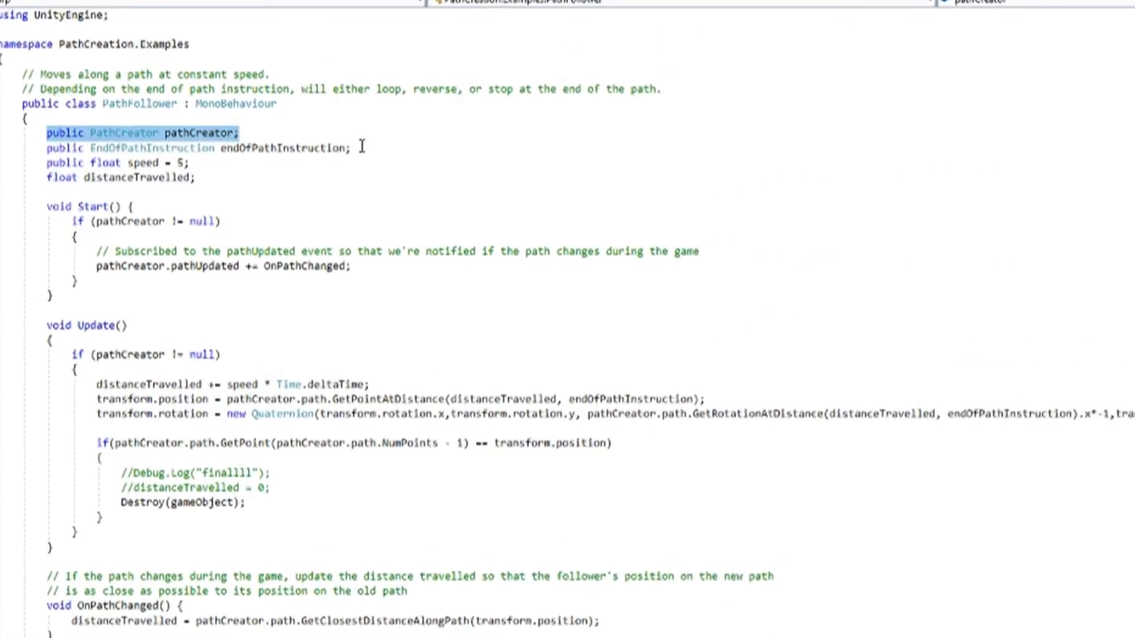
- Highlight the end-of-path field and the object-destroying block in PathFollower, then return to Unity
drag(342, 176, 159, 177)
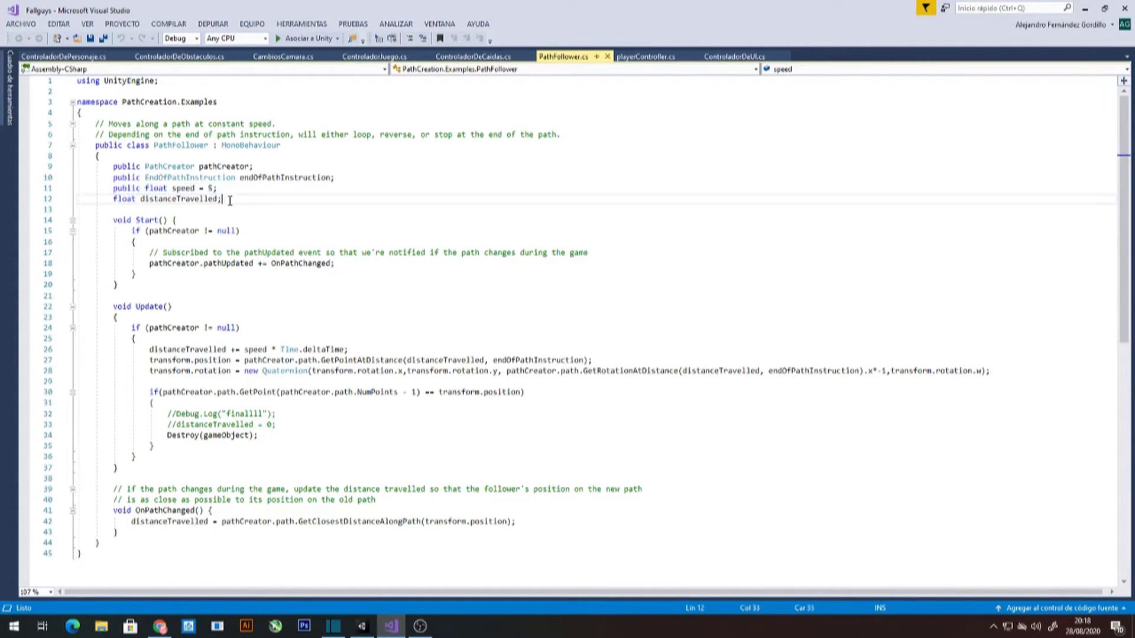
drag(150, 392, 175, 447)
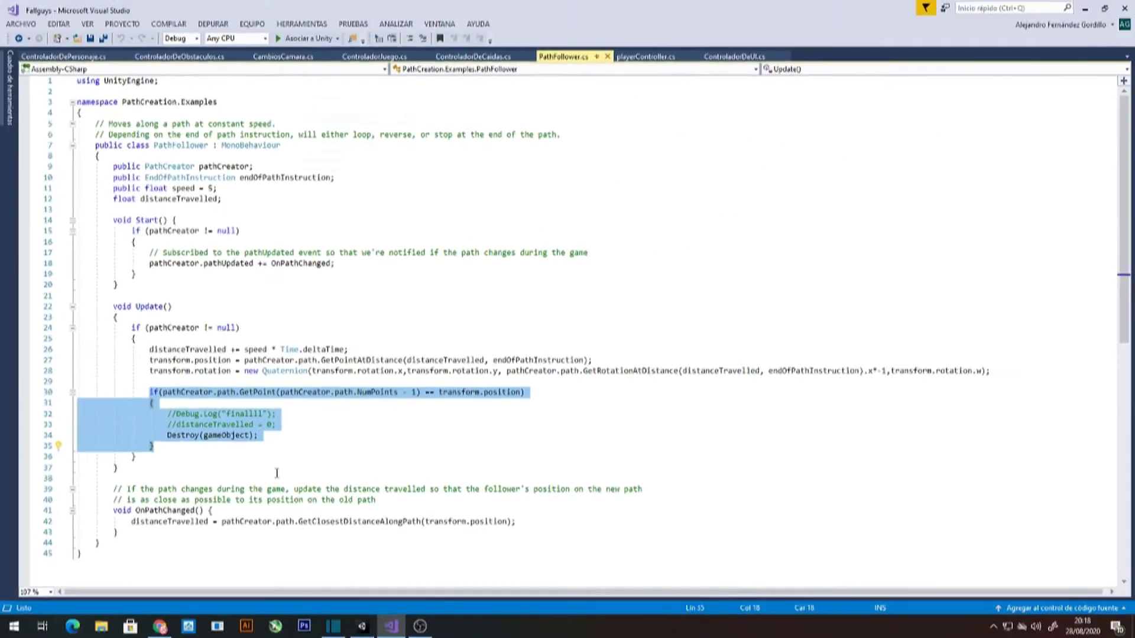
click(66, 103)
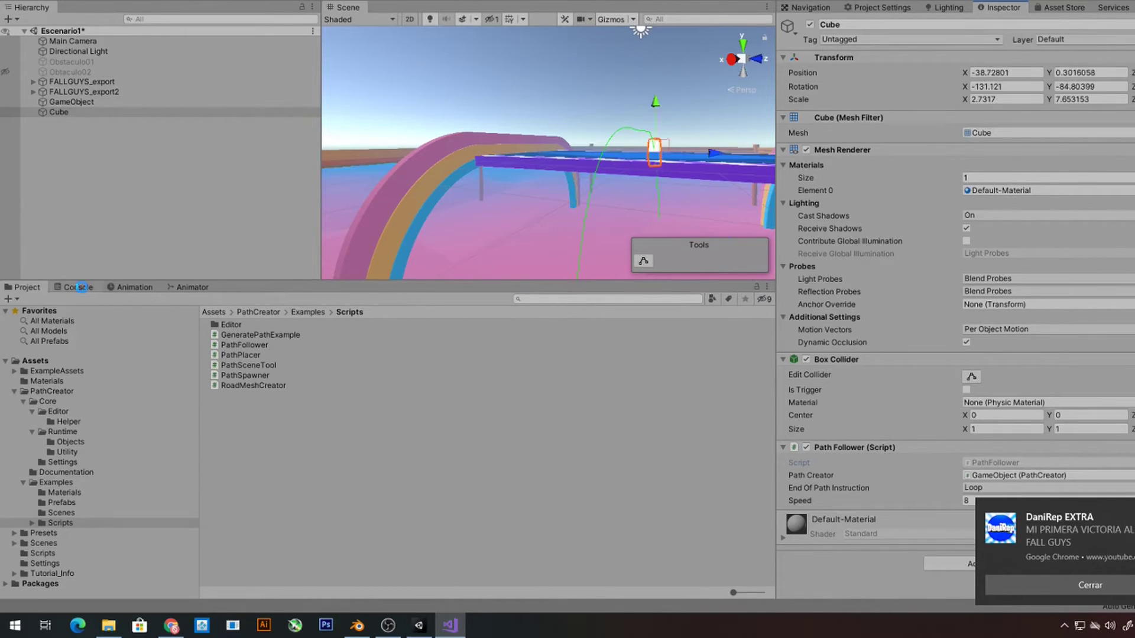
- Show the Console and run the game to watch the Cube follow the path
click(81, 288)
key(ctrl+p)
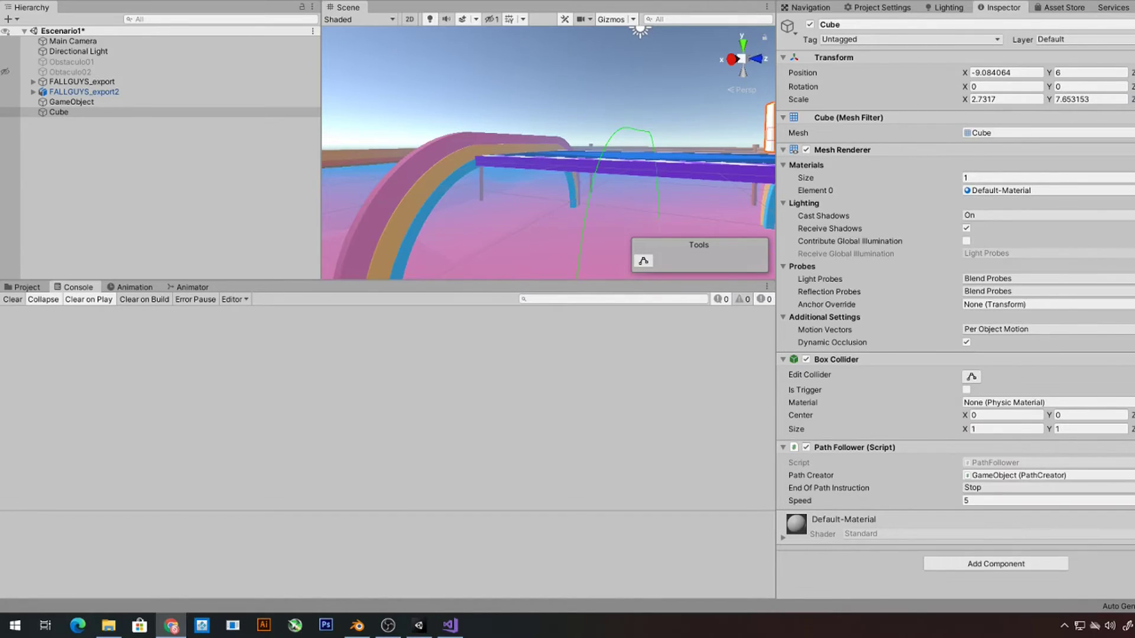
click(576, 2)
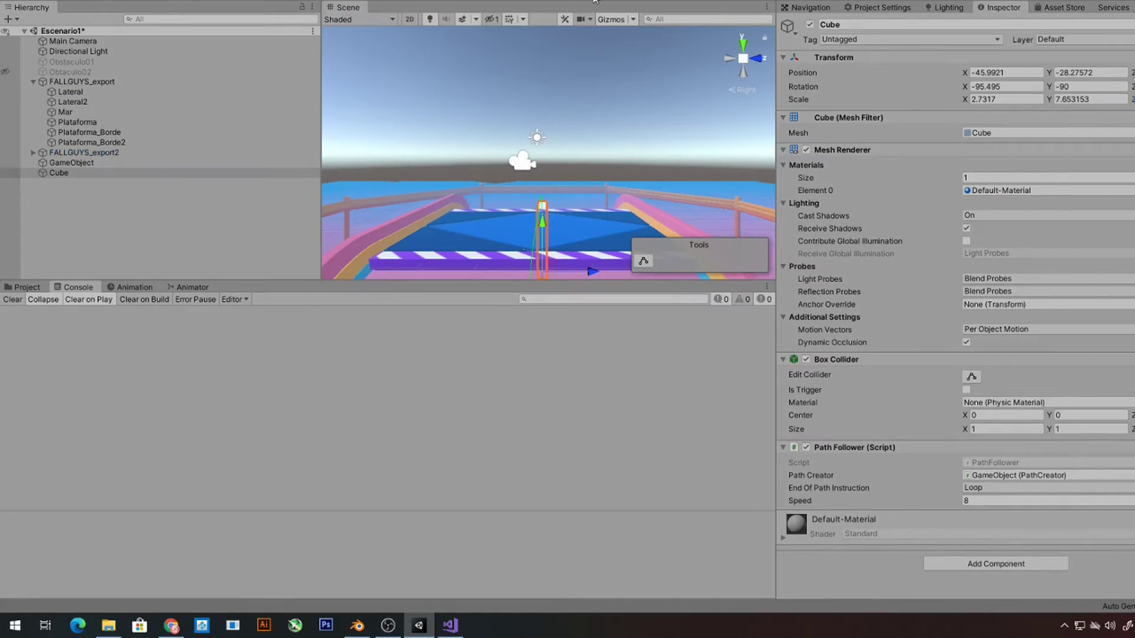
click(595, 1)
click(572, 1)
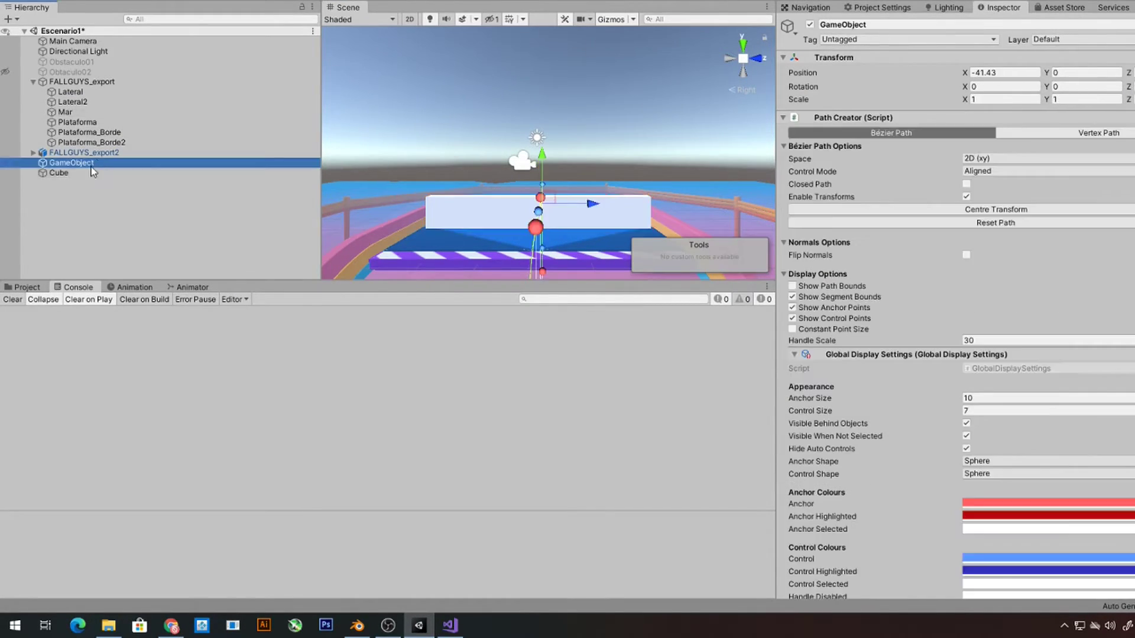
click(1091, 86)
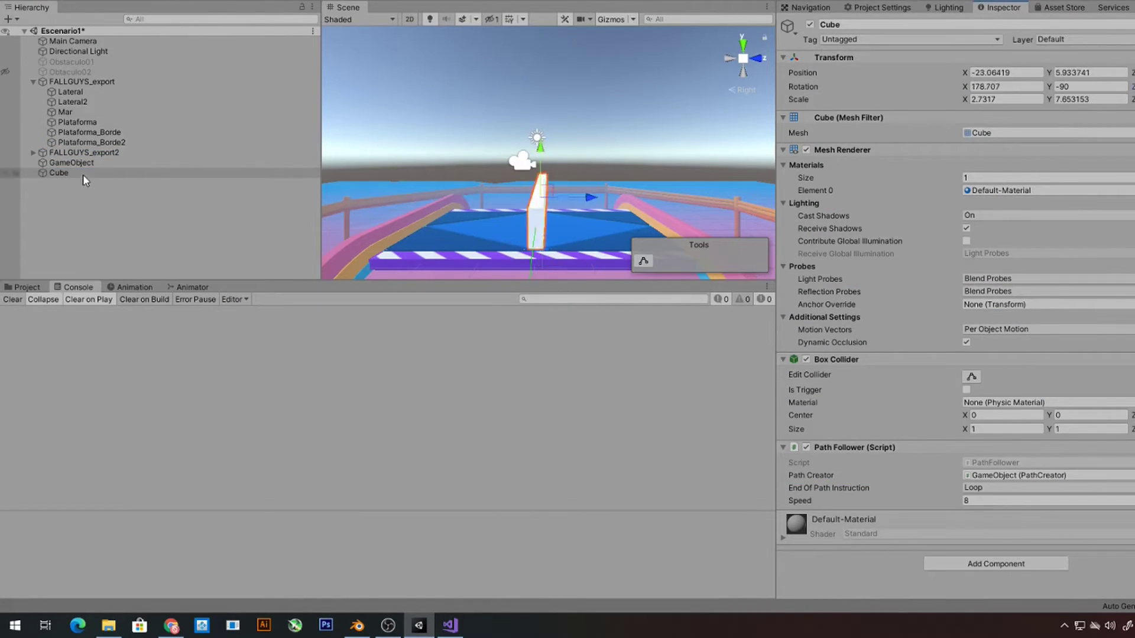
- Switch the GameObject's path space to 3D (xyz), then select the Cube and edit its Y rotation
click(71, 162)
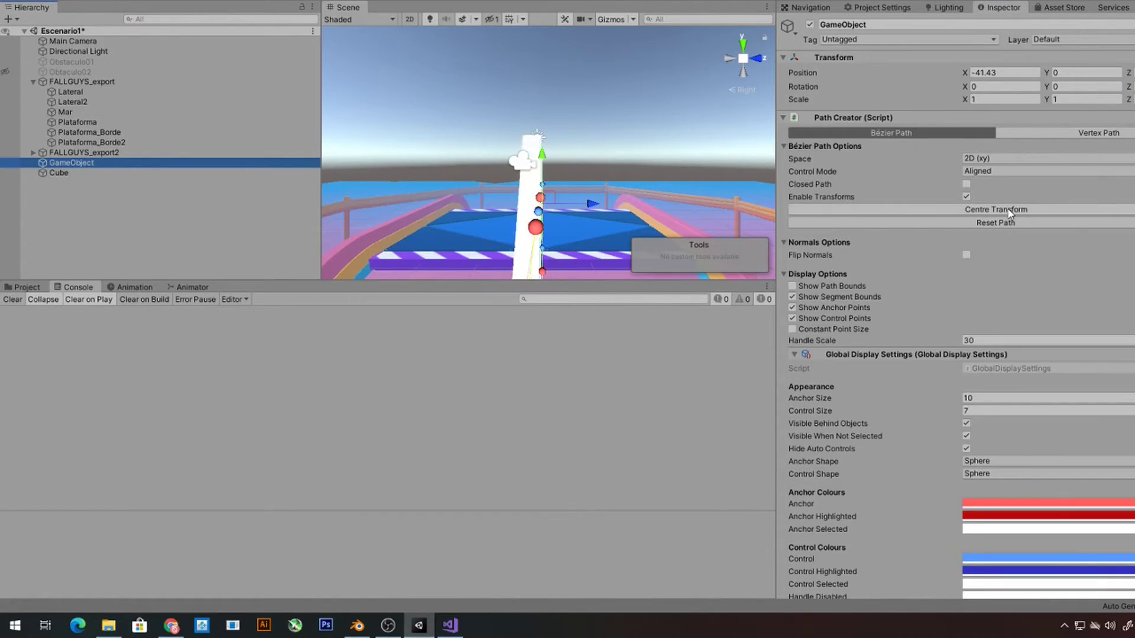
click(994, 158)
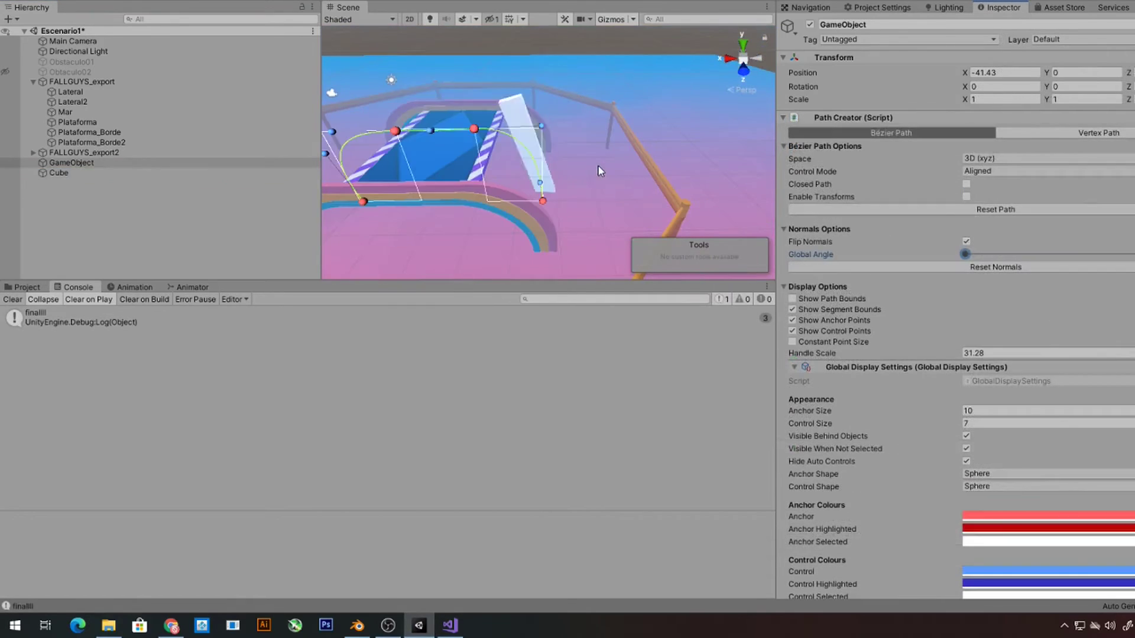
double_click(59, 172)
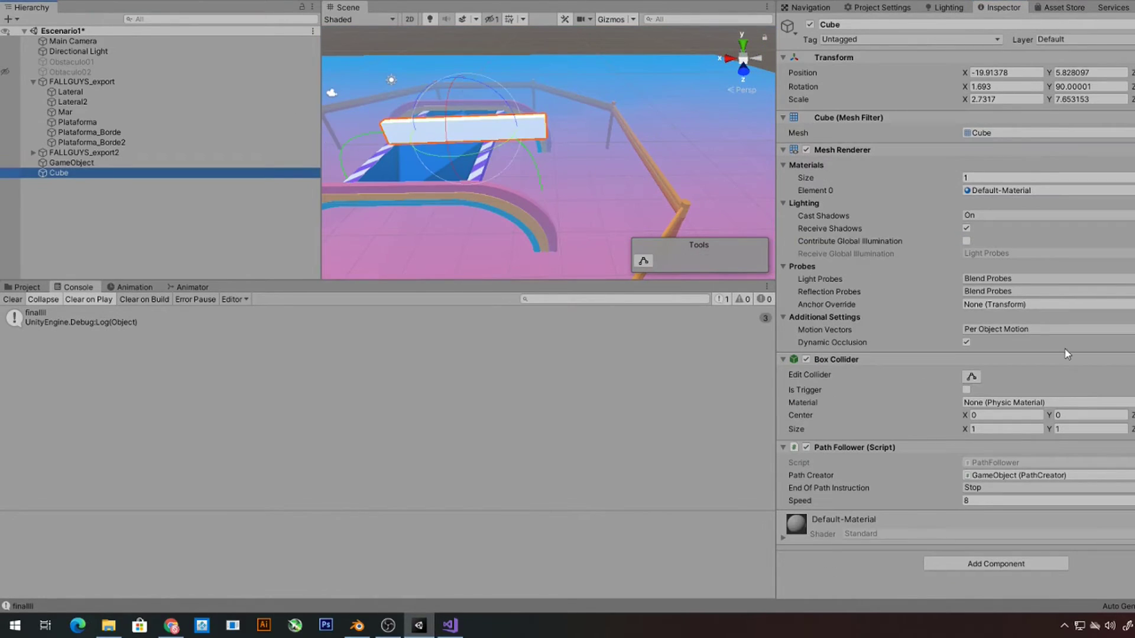
click(1079, 87)
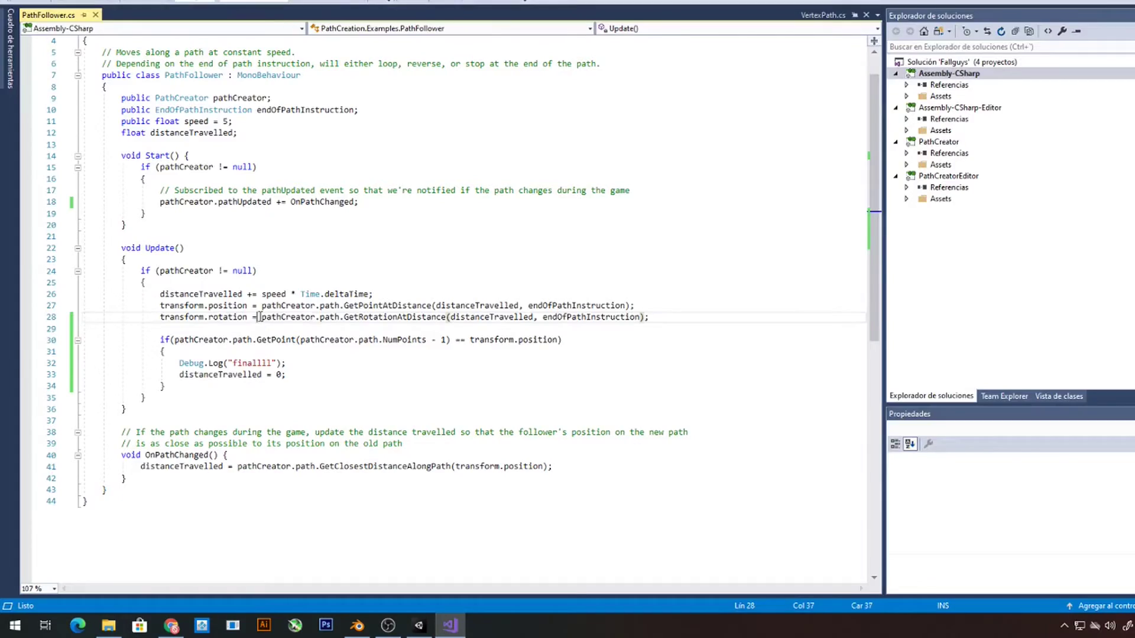
- Replace line 28's rotation with a new Quaternion using the Cube's X, Y, W and the path's negated Z, and save
drag(261, 317, 527, 317)
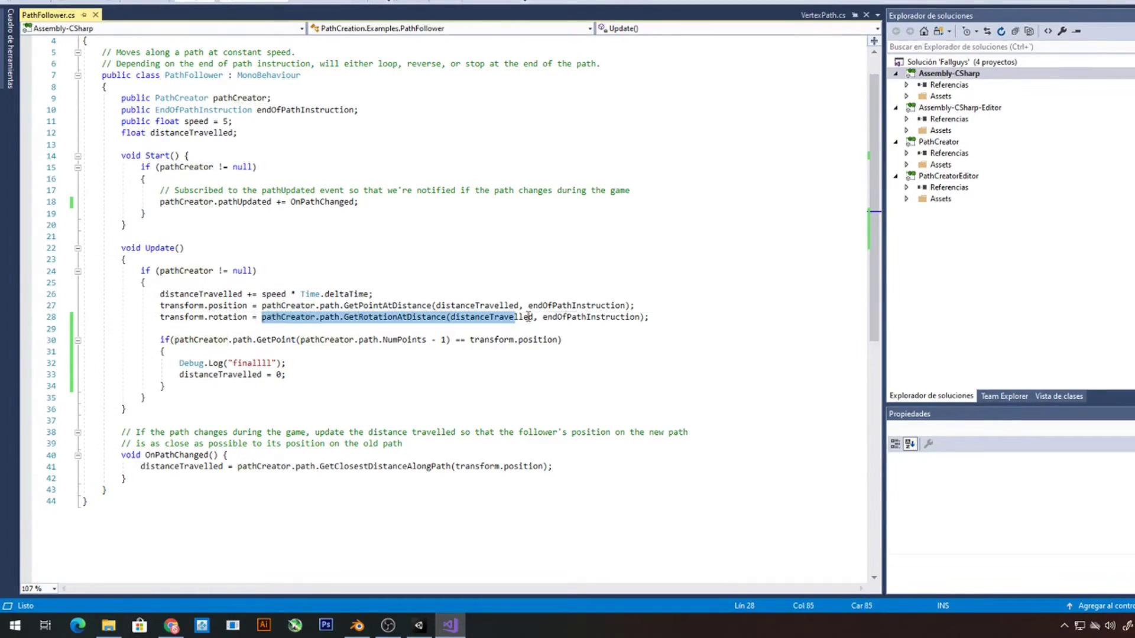
text(new Quaternion()
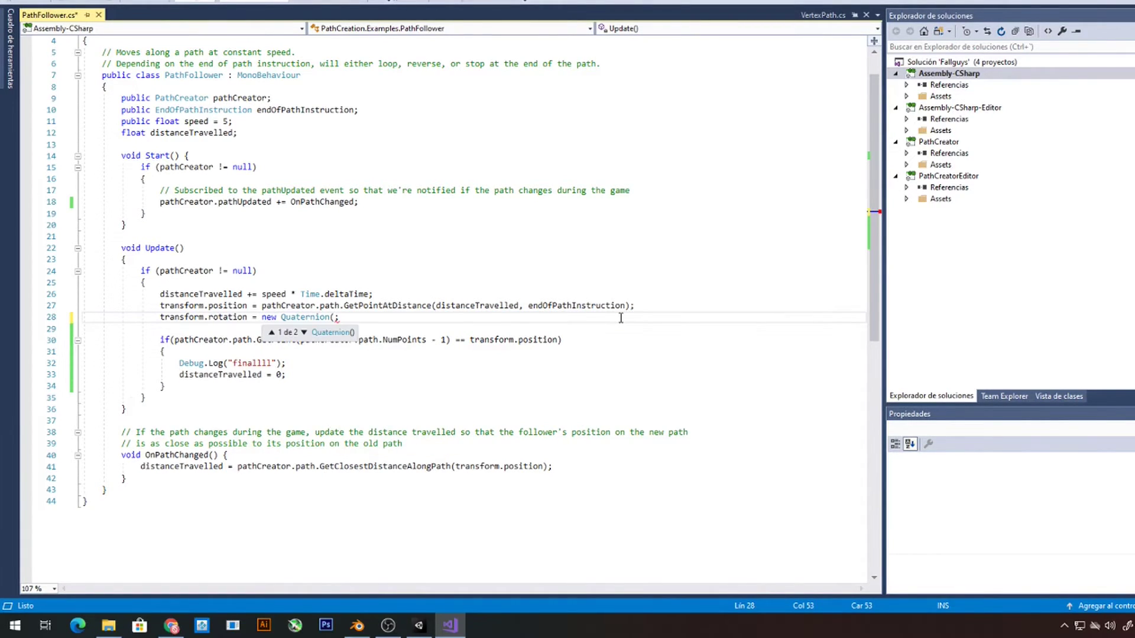
text(transform.rotation.)
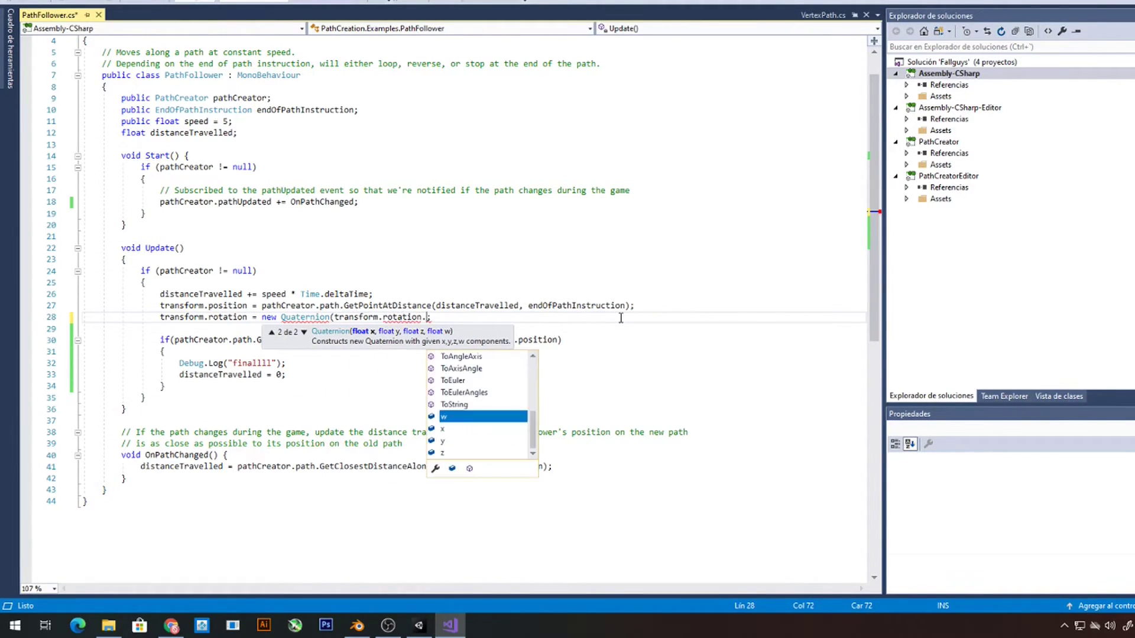
text(transform.rotation.)
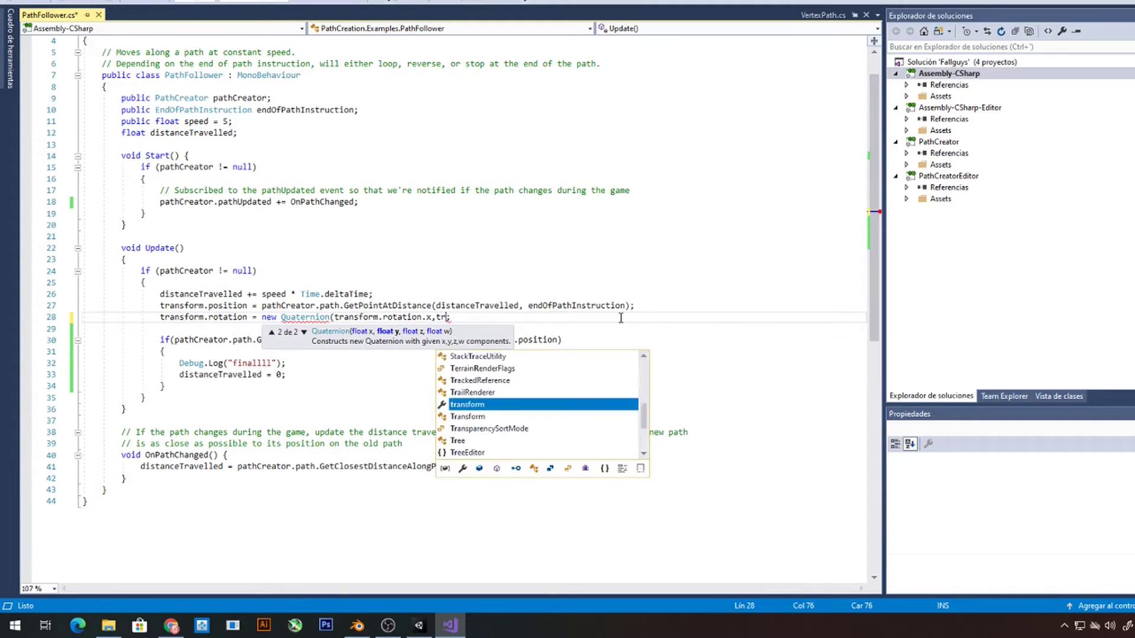
text(y, pathCreator.path.GetRotationAtDistance(distanceTravelled, endOfPathInstruction)*-1,)
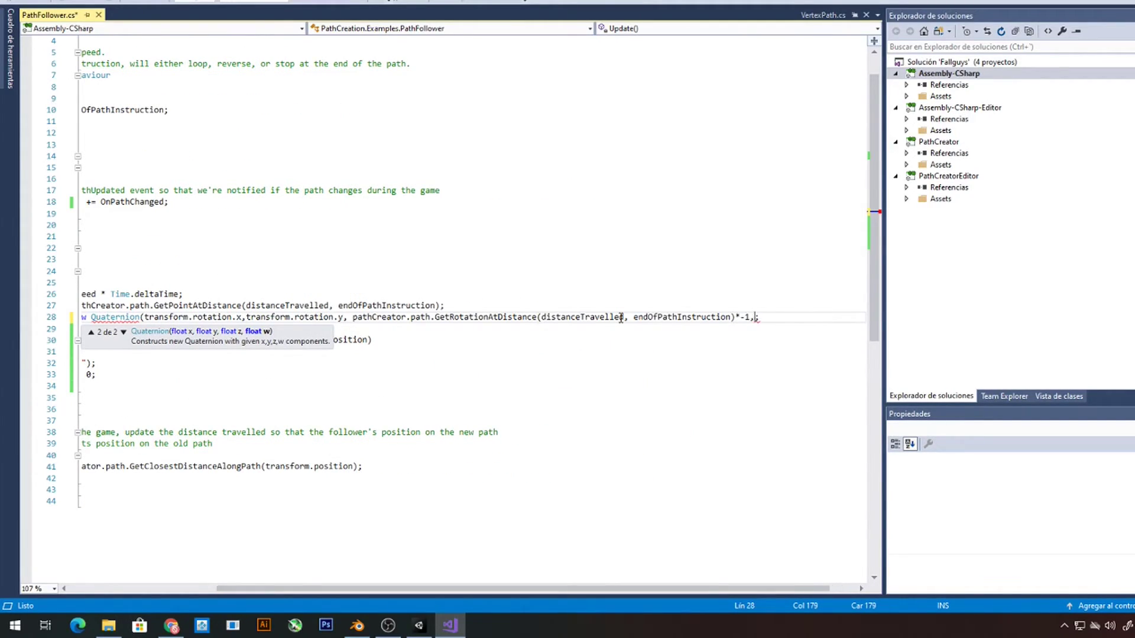
text(transform.rotation.)
key(Escape)
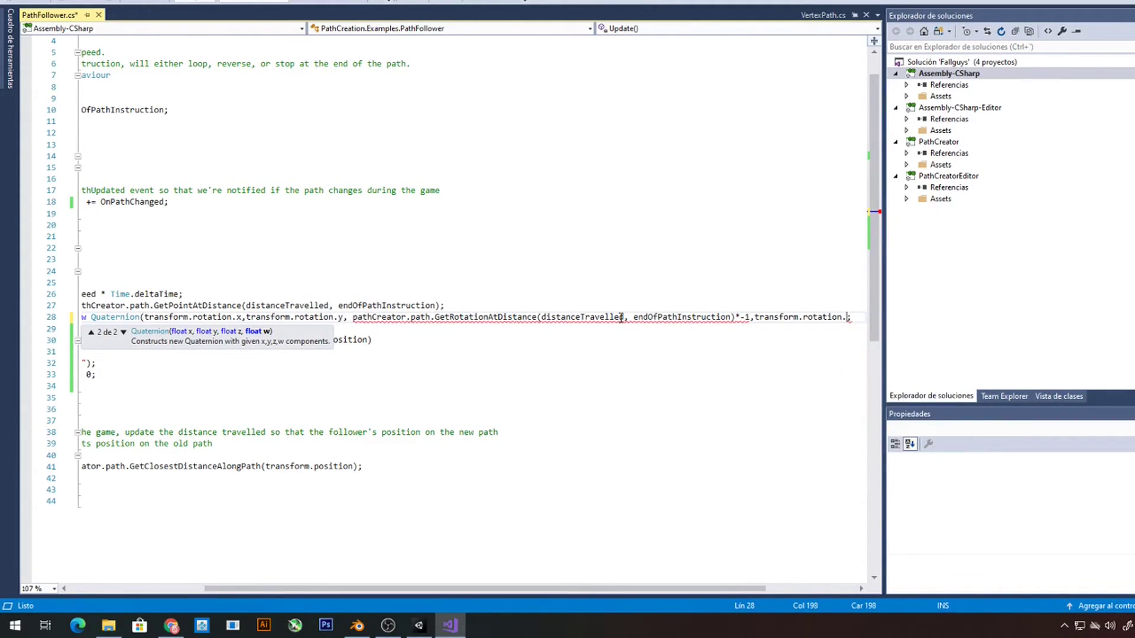
text(w))
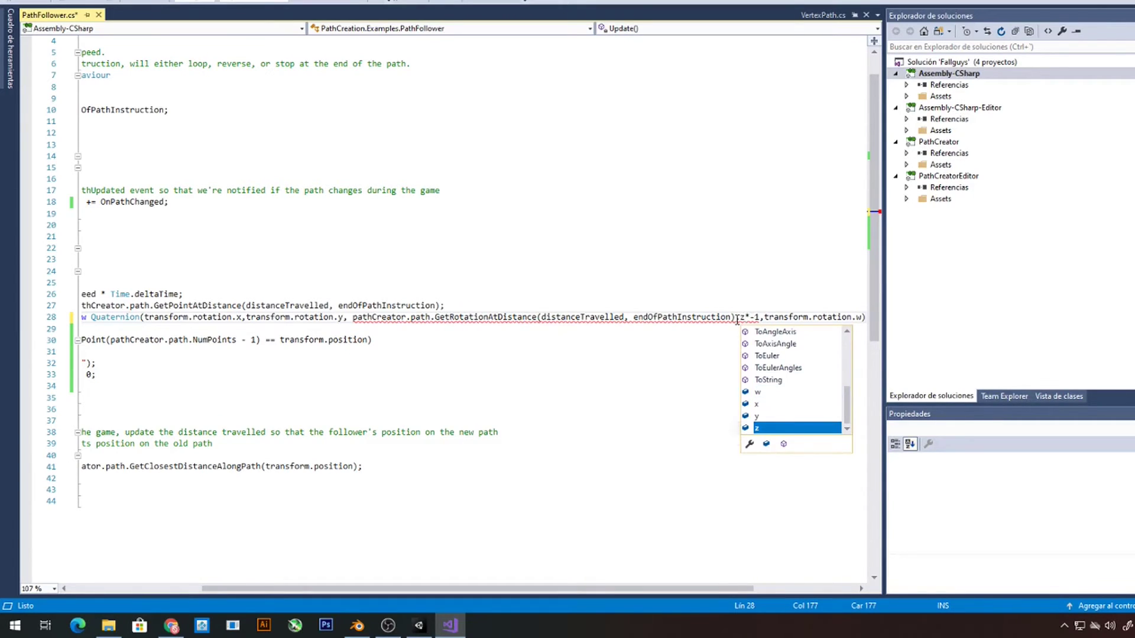
key(alt+Tab)
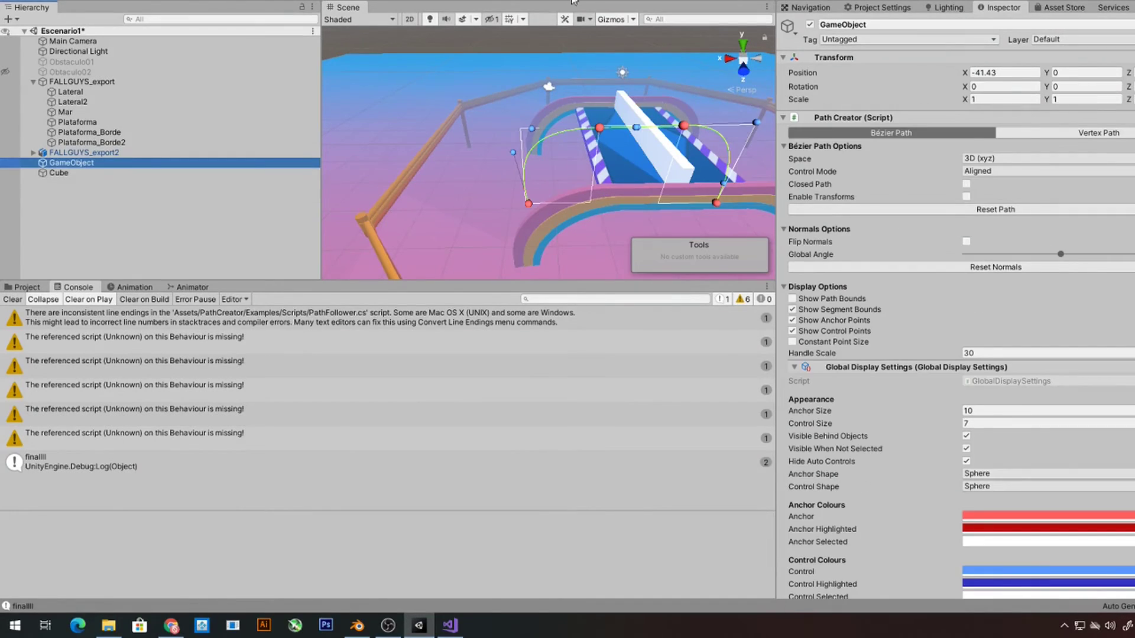